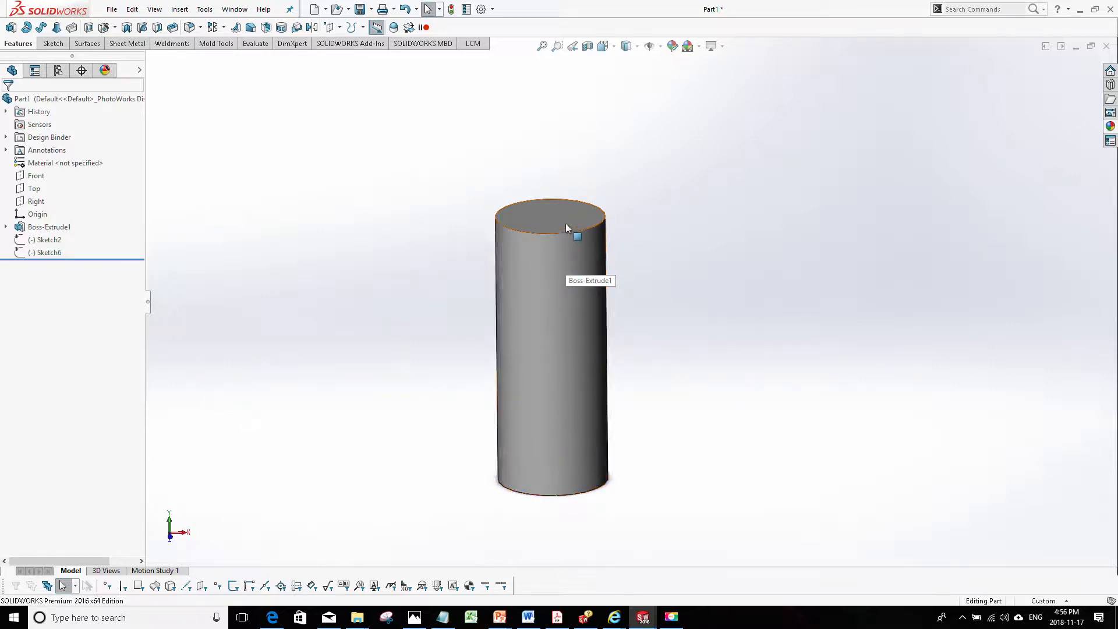
Step: Open the wave-shaped Sketch2 on the Front plane to examine its closed profile
left_click(34, 175)
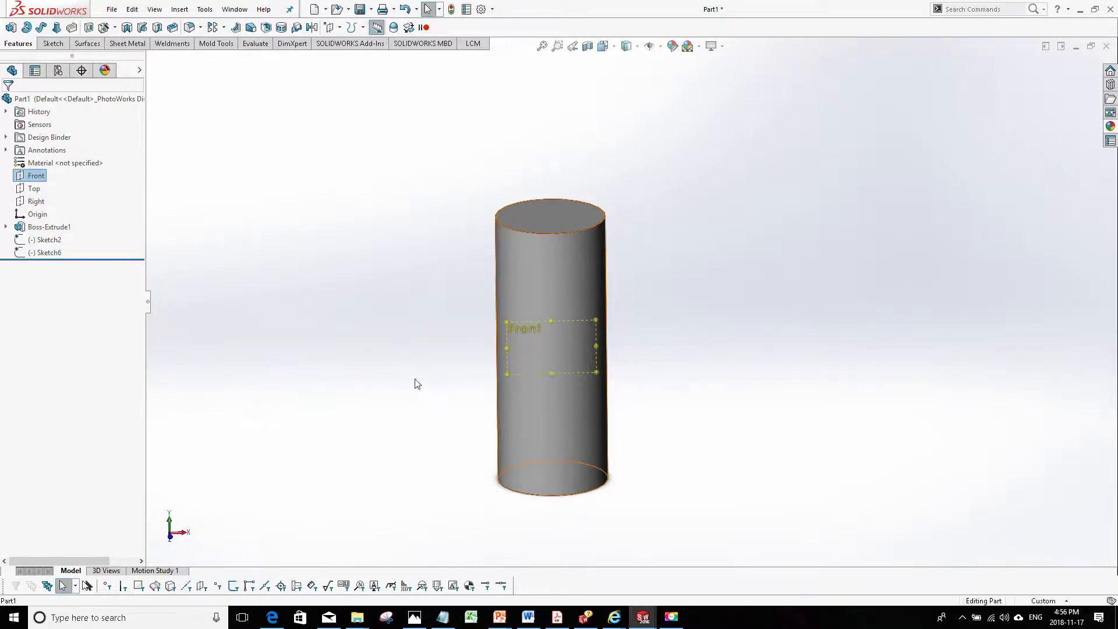
left_click(30, 242)
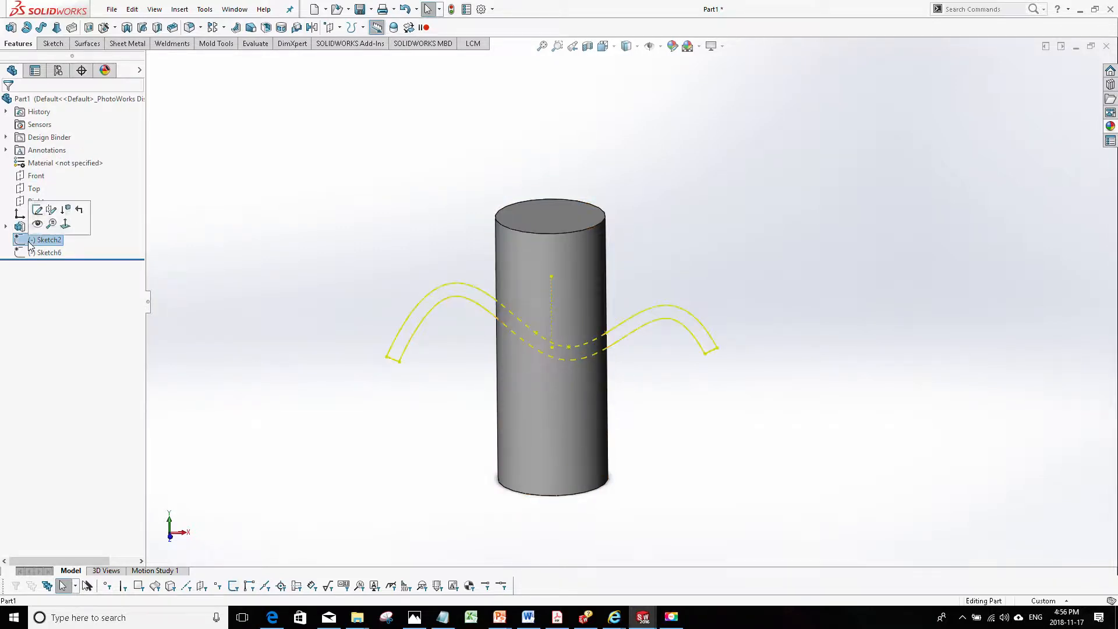
left_click(38, 211)
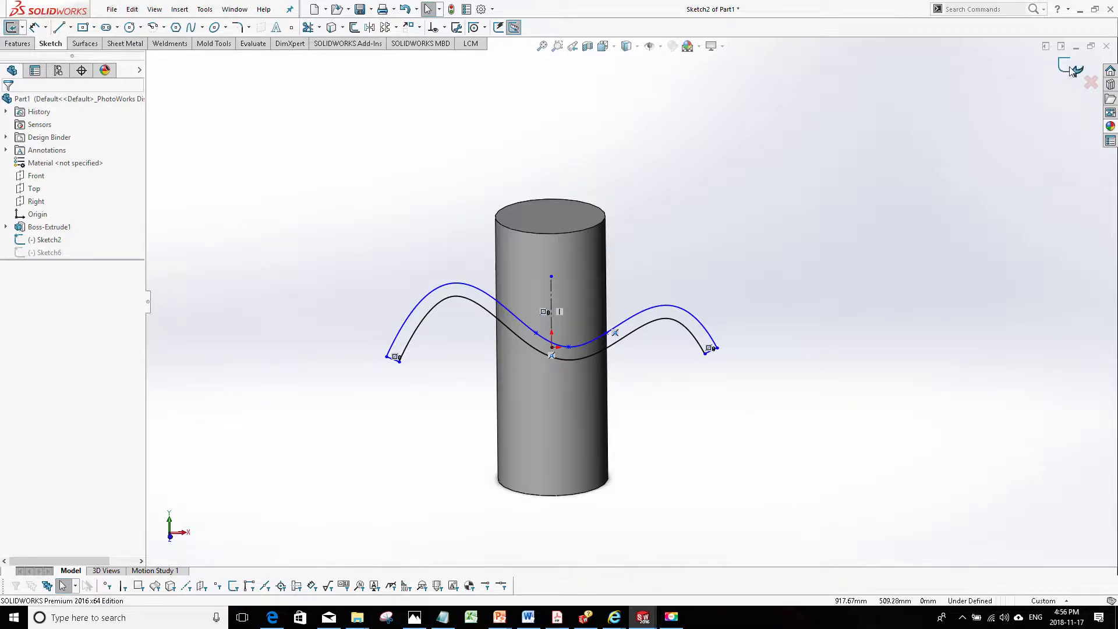
Step: Start a Deboss wrap on the cylinder's side face with the wave profile Sketch2 as the source sketch
left_click(45, 239)
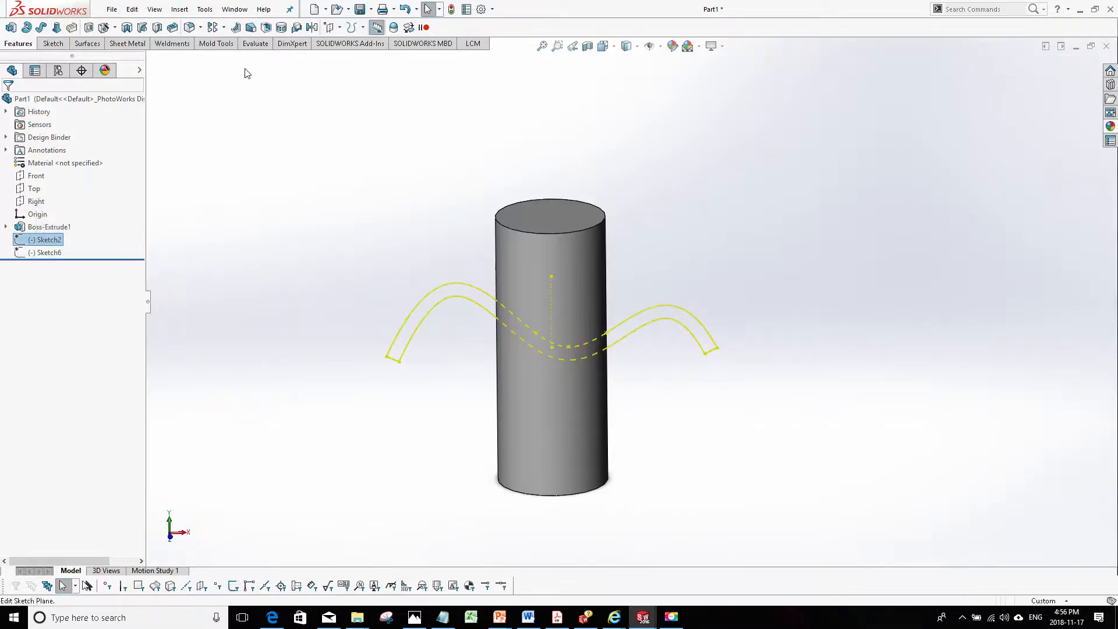
left_click(281, 28)
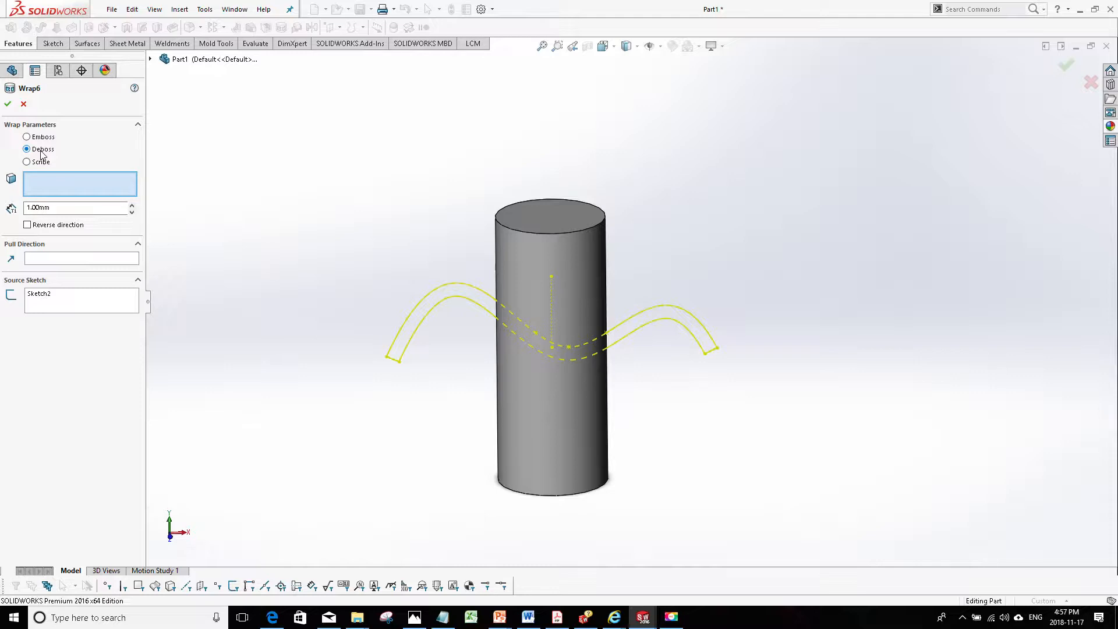
left_click(561, 263)
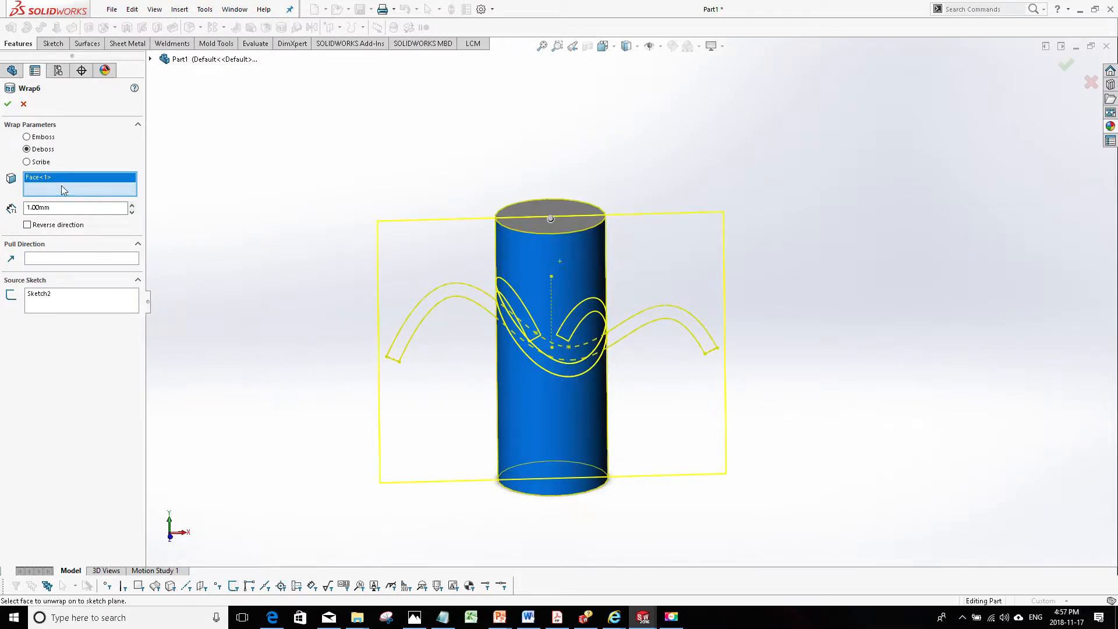
left_click(38, 296)
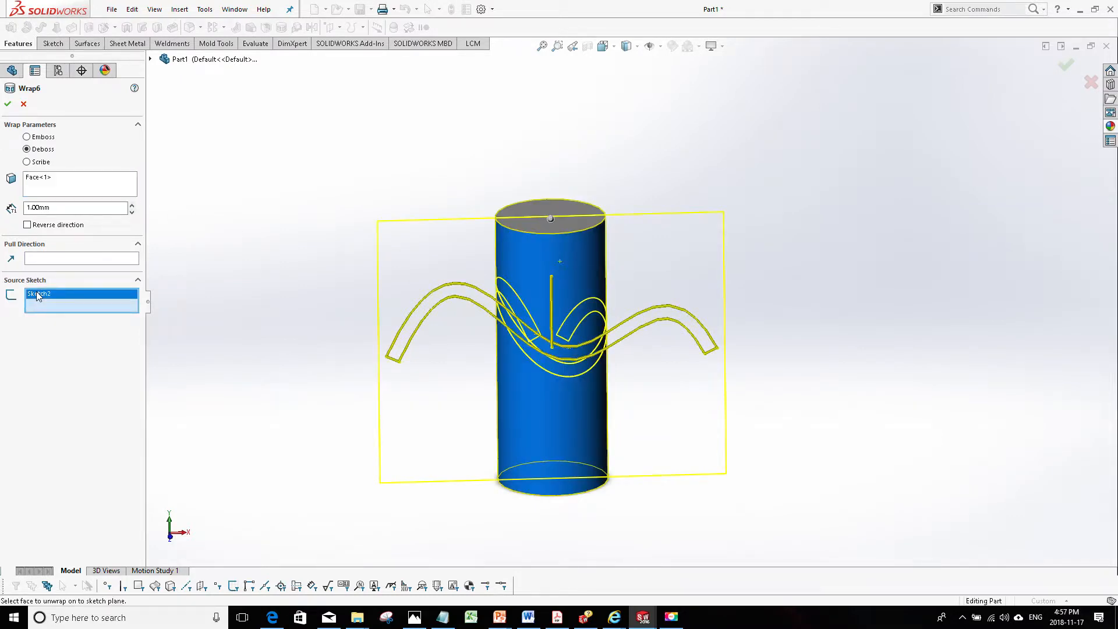
key("Delete")
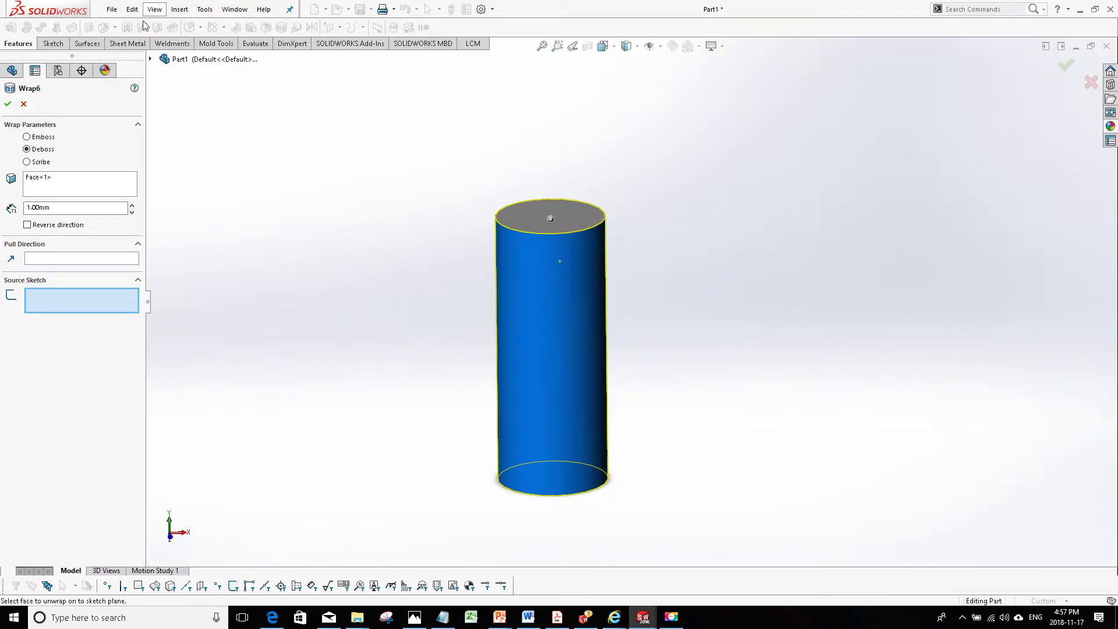
left_click(150, 58)
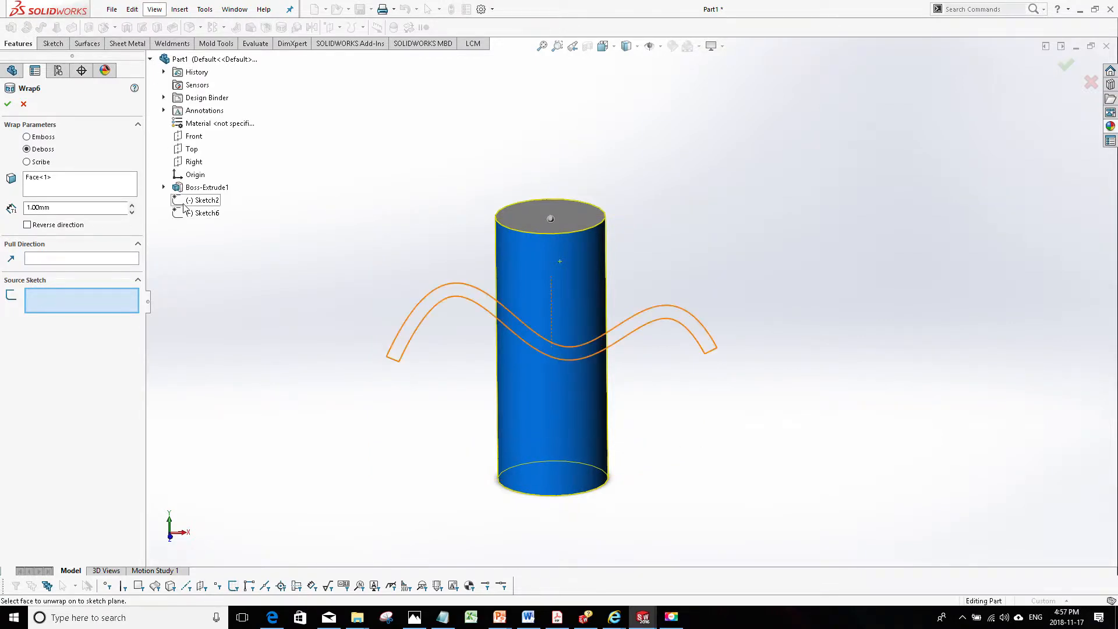
left_click(185, 201)
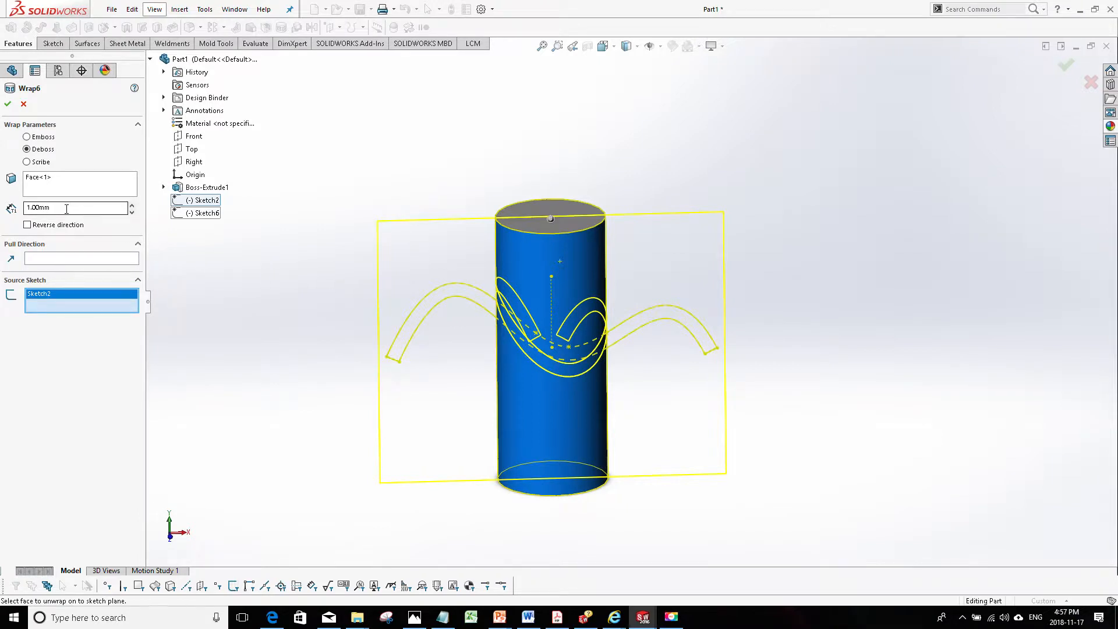
Step: Set the deboss depth to 5 mm and create the wrap feature
left_click_drag(63, 208, 9, 214)
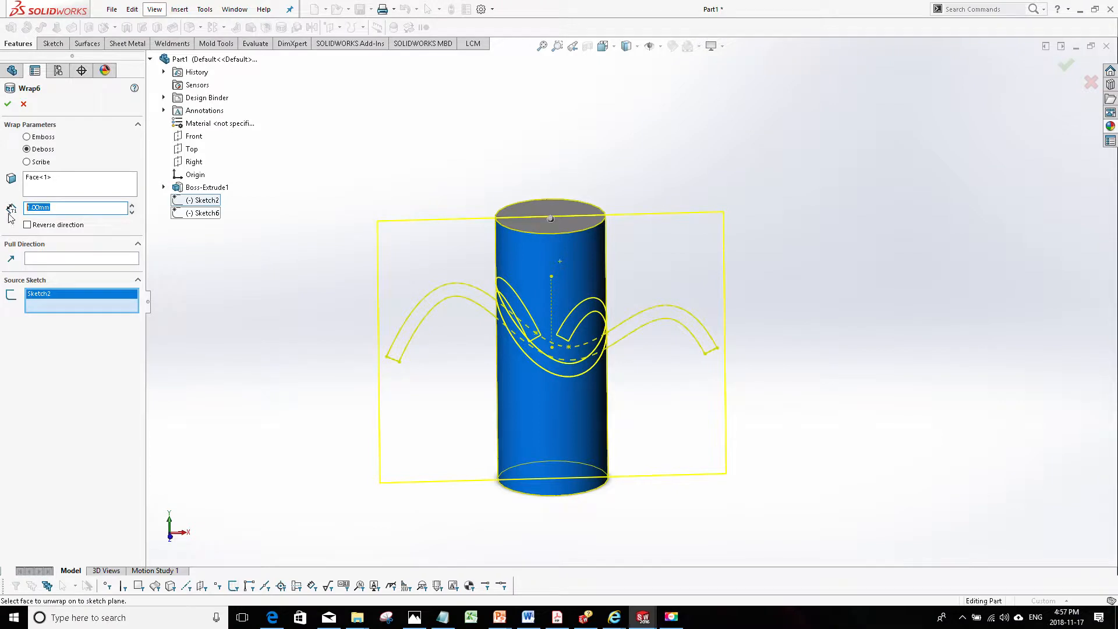
type("5")
left_click(69, 296)
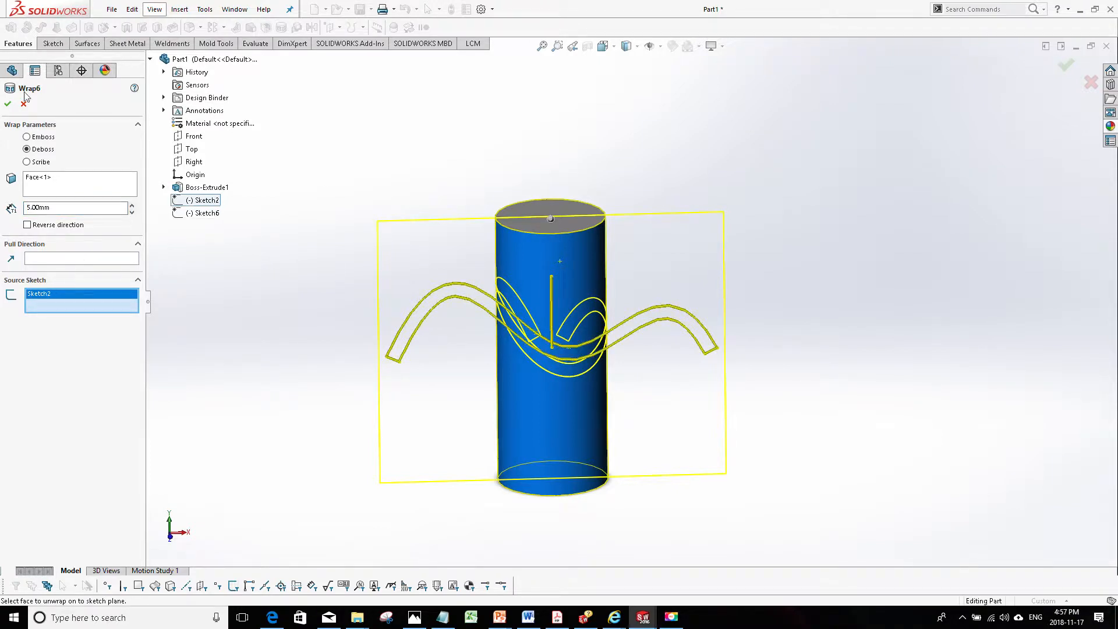
left_click(7, 105)
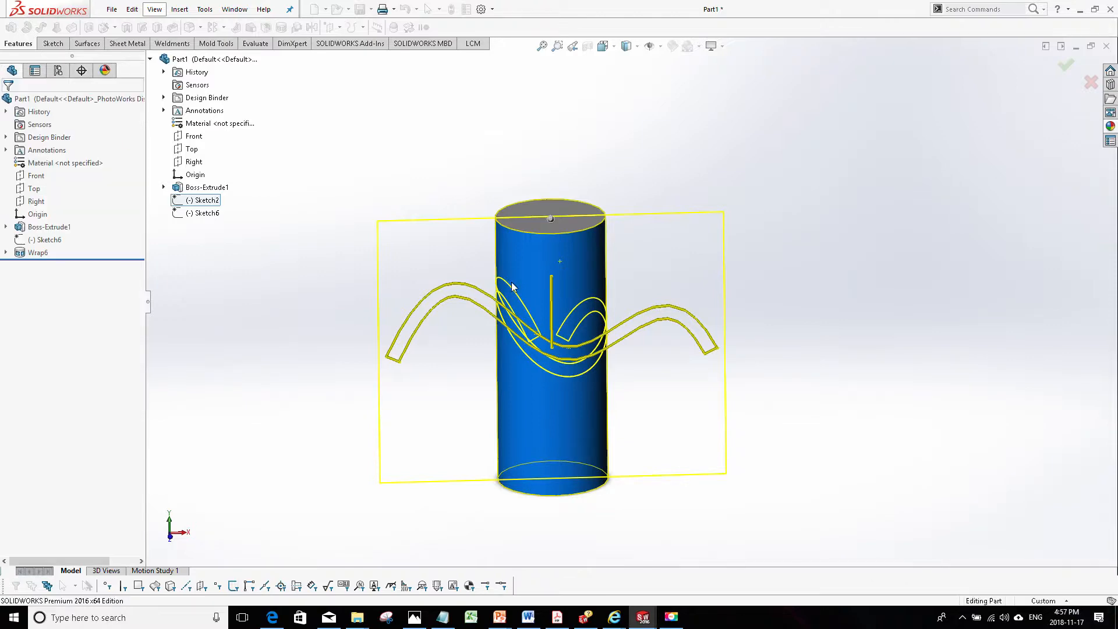
Step: Examine the wavy groove around the cylinder up close and from several angles
scroll(578, 331, "down", 5)
middle_click_drag(635, 439, 528, 386)
scroll(855, 319, "up", 5)
scroll(716, 257, "down", 3)
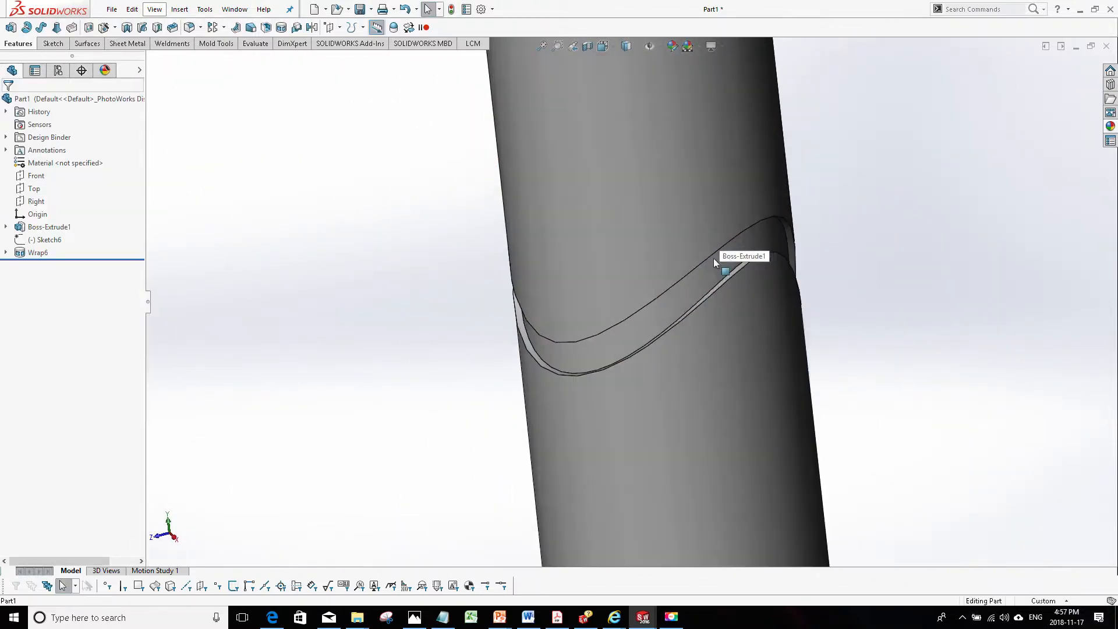
middle_click_drag(720, 258, 798, 332)
scroll(798, 332, "up", 1)
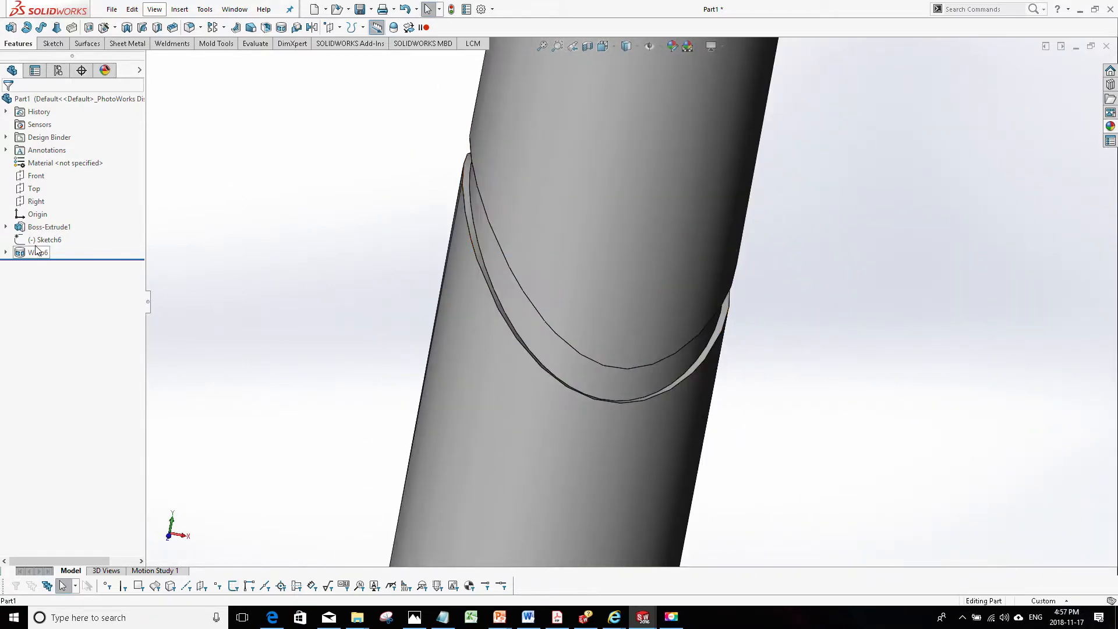
scroll(543, 352, "down", 2)
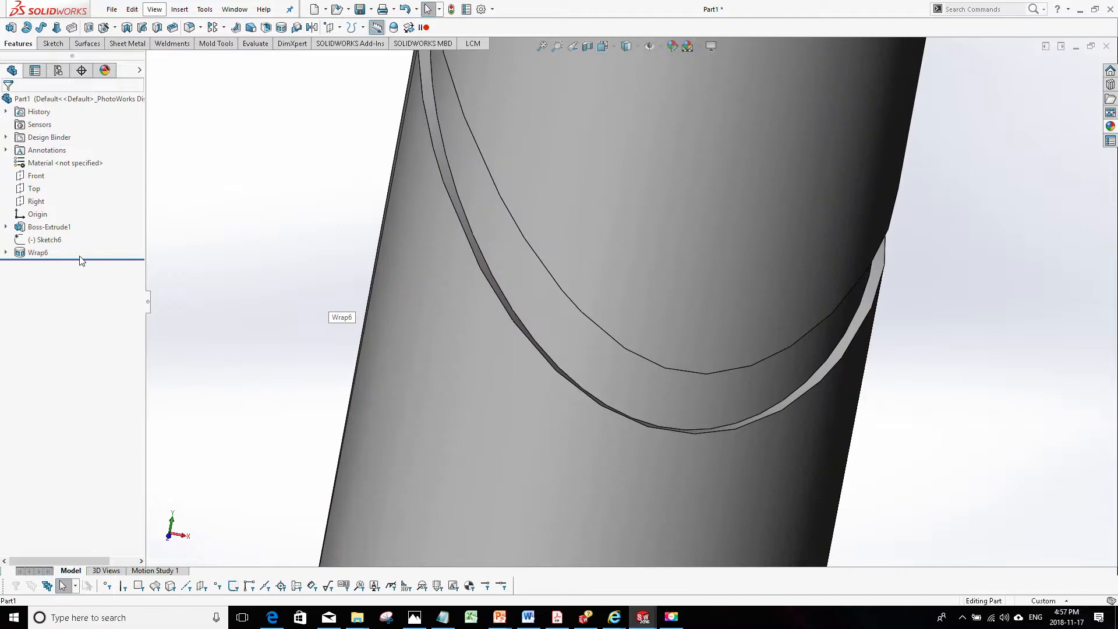
Step: Open Sketch6 to examine the LE CONCEPTEUR MECANIQUE text and its construction line, and exit the sketch
left_click(32, 240)
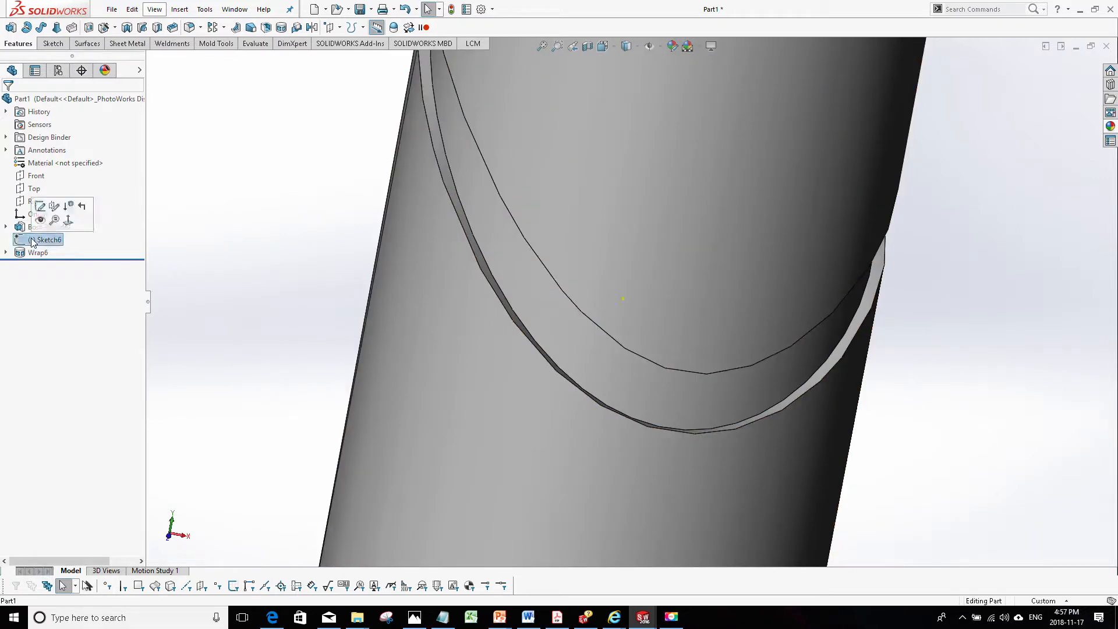
left_click(39, 206)
scroll(693, 360, "up", 8)
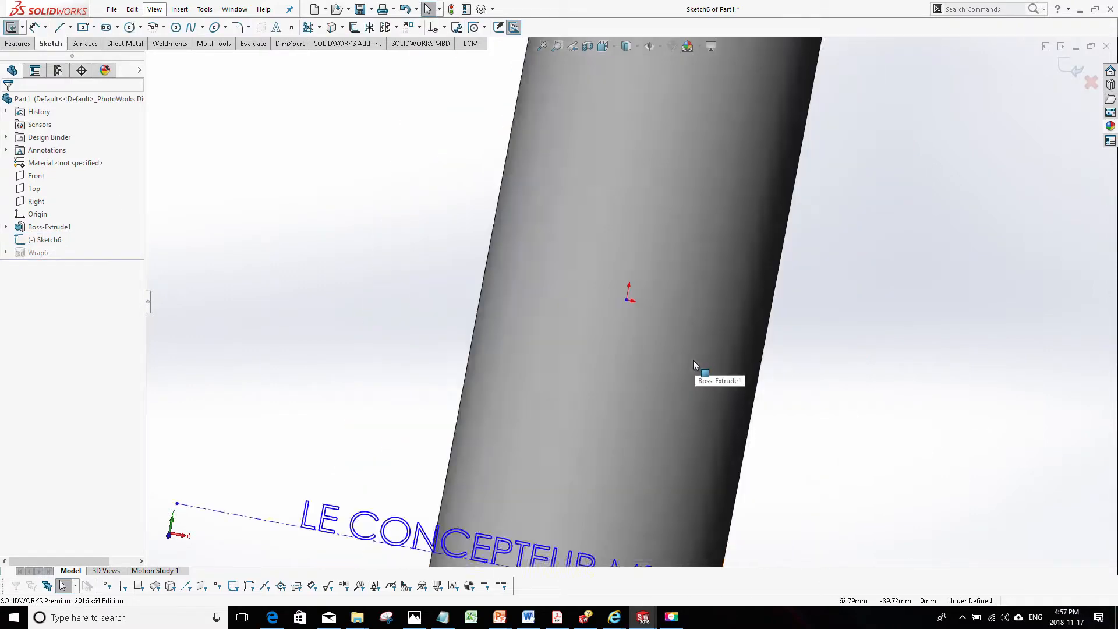
mouse_move(655, 362)
middle_mouse_down()
mouse_move(678, 296)
mouse_move(679, 388)
middle_mouse_up()
scroll(680, 388, "down", 10)
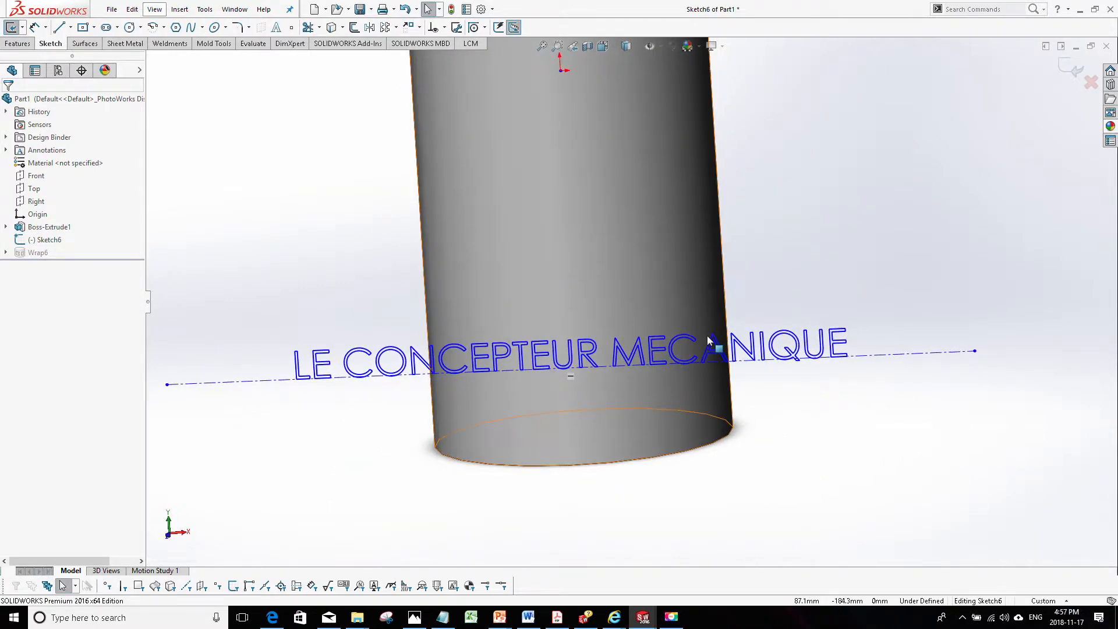
left_click(1066, 71)
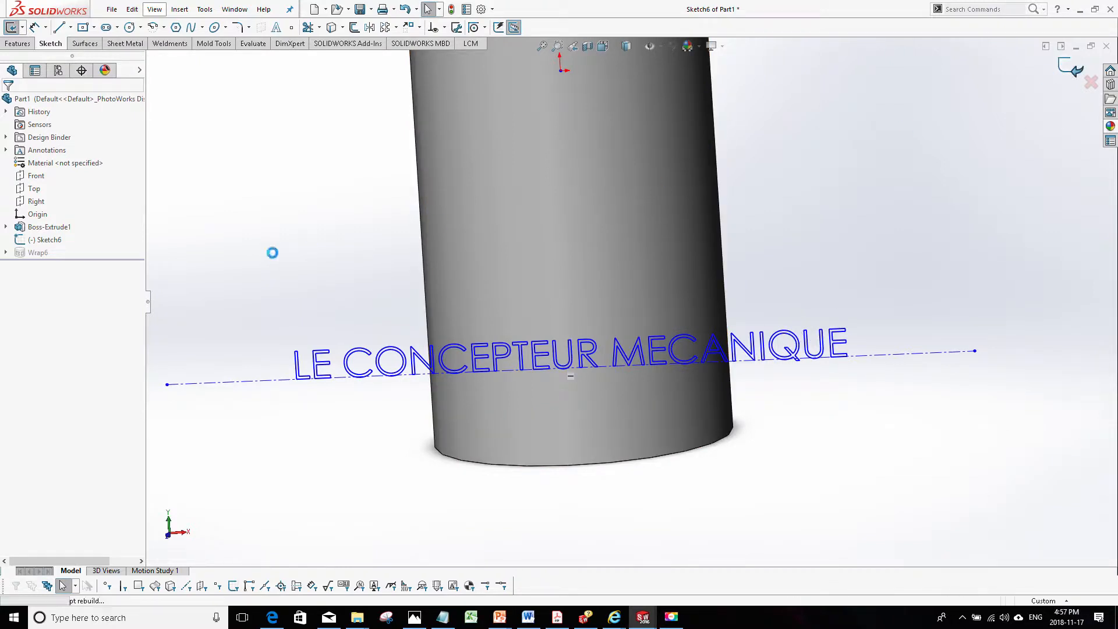
Step: Wrap the Sketch6 text onto the cylinder's side face as an Emboss with a thickness of 5 mm
left_click(35, 244)
scroll(622, 259, "up", 5)
middle_click_drag(600, 293, 645, 351)
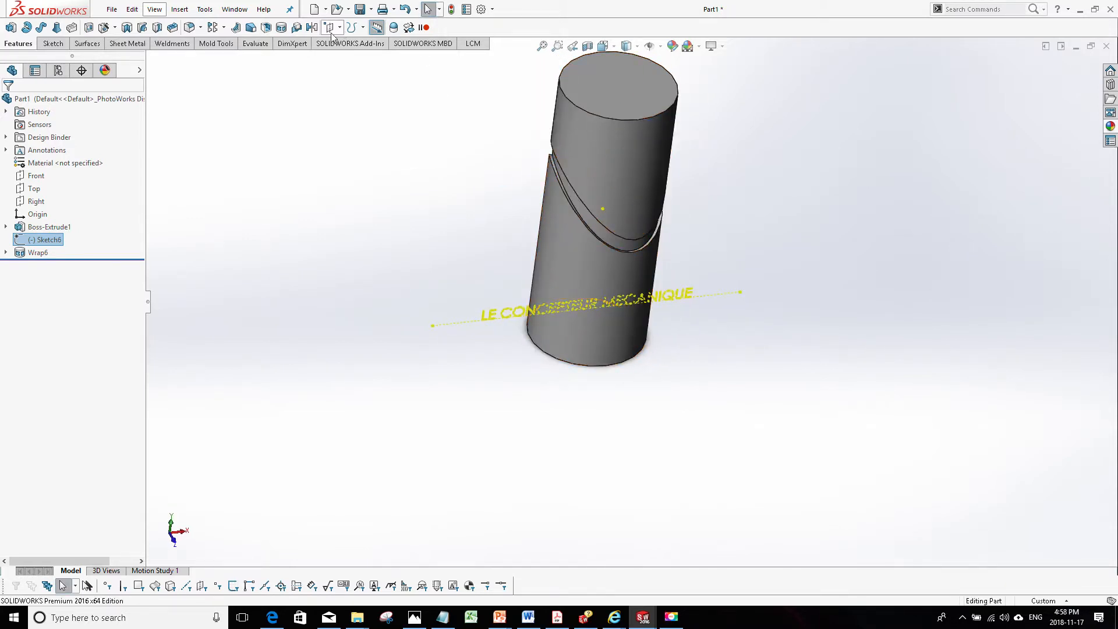
left_click(282, 28)
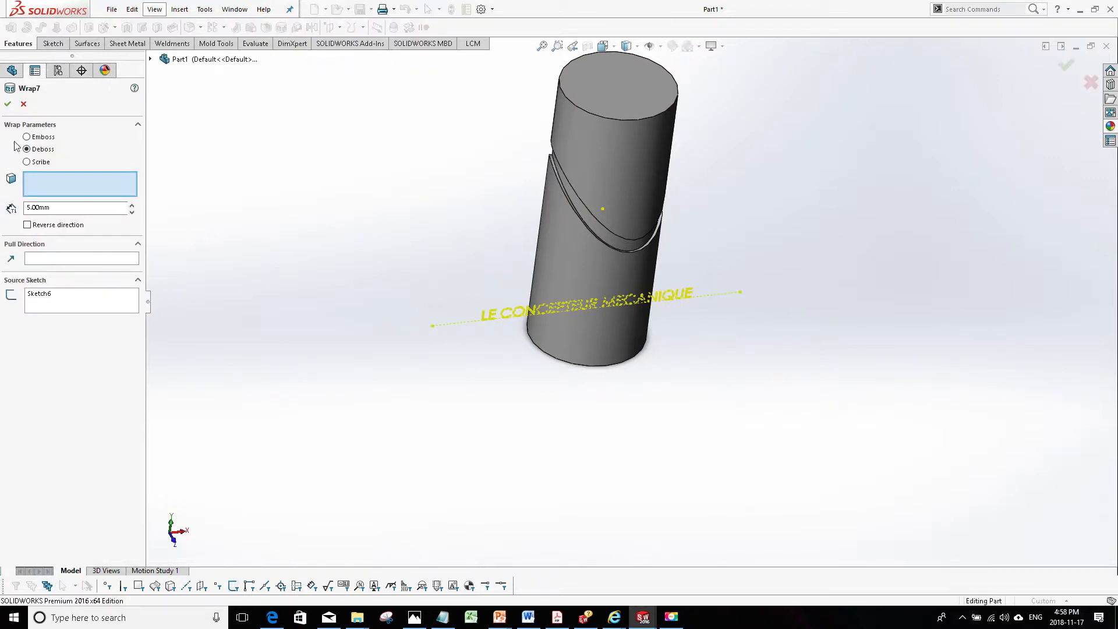
left_click(26, 138)
left_click_drag(55, 209, 37, 208)
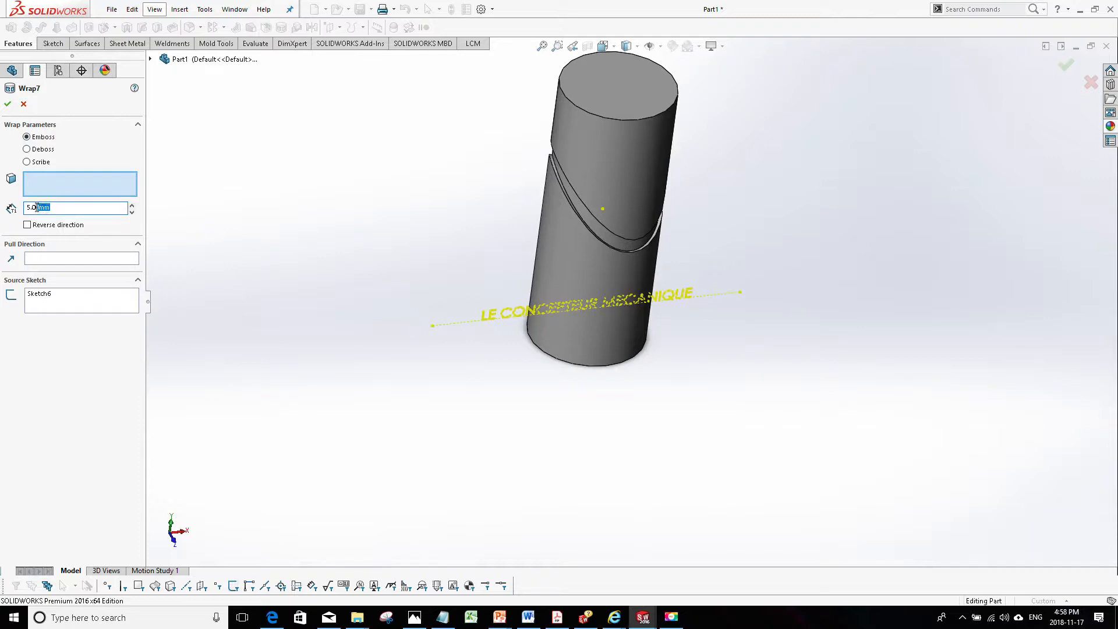
left_click(65, 183)
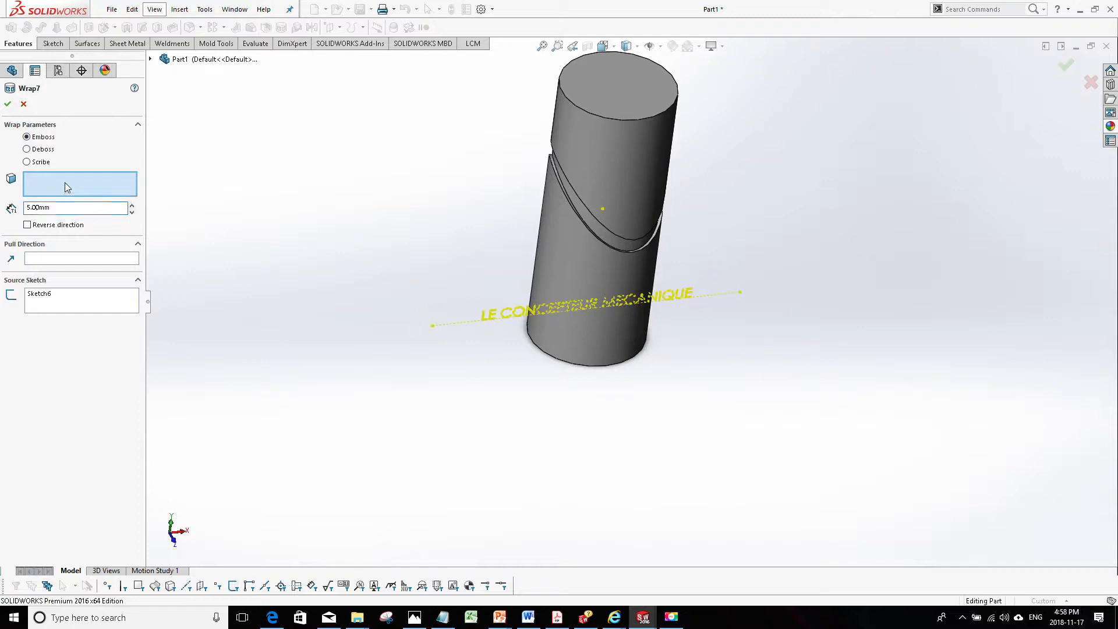
left_click(593, 275)
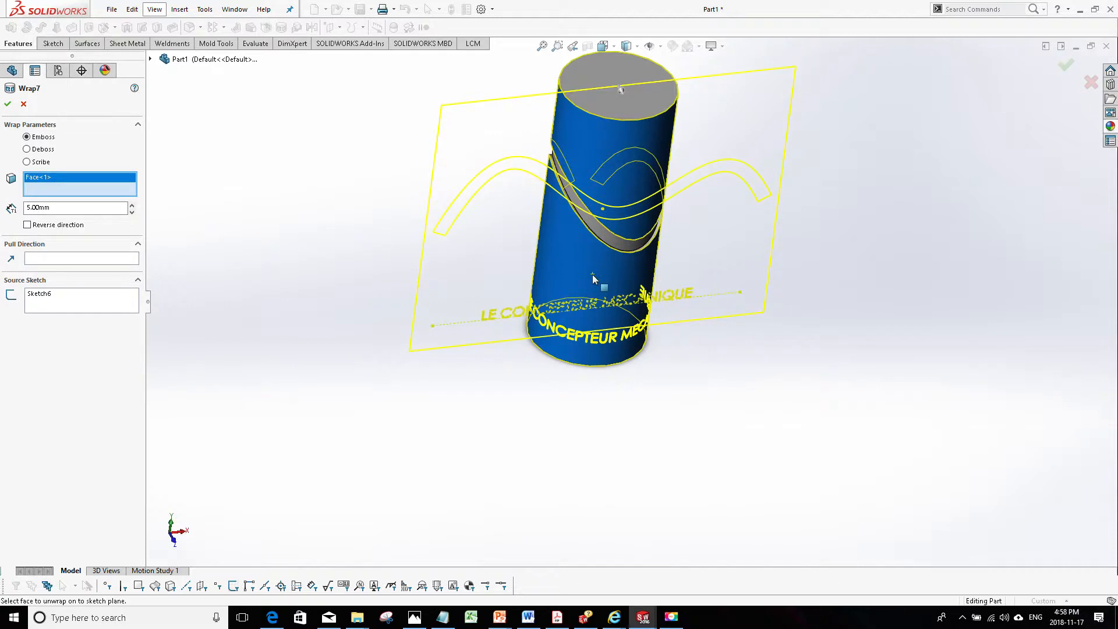
middle_click_drag(593, 277, 551, 235)
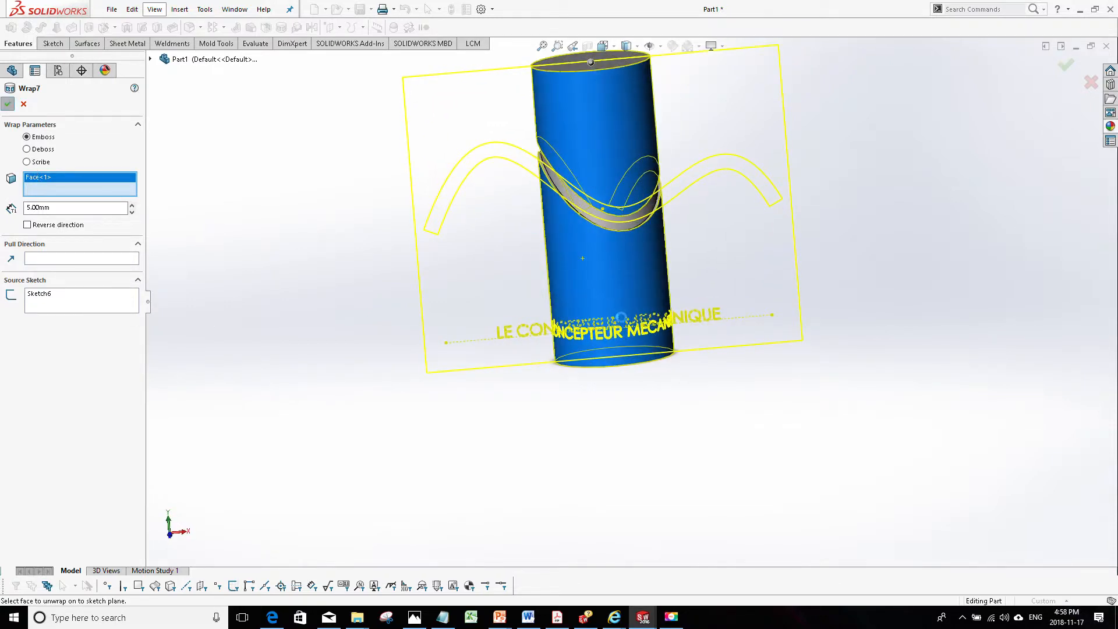
key("Return")
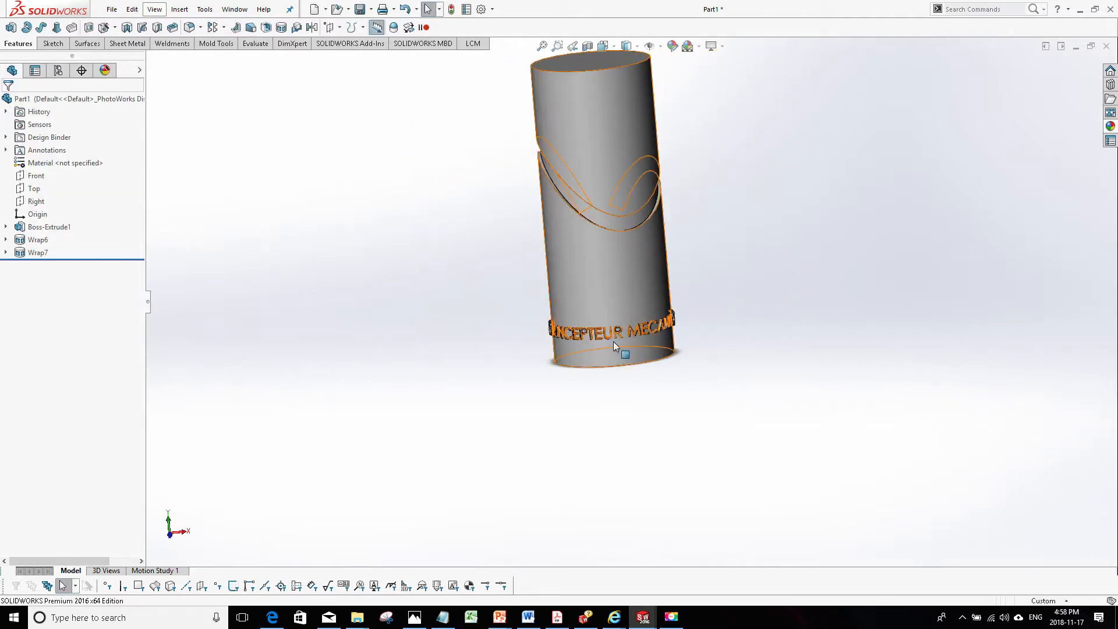
Step: Examine the raised lettering near the cylinder's base and the ends of the wavy groove from several angles
scroll(613, 342, "down", 3)
middle_click_drag(571, 319, 522, 367)
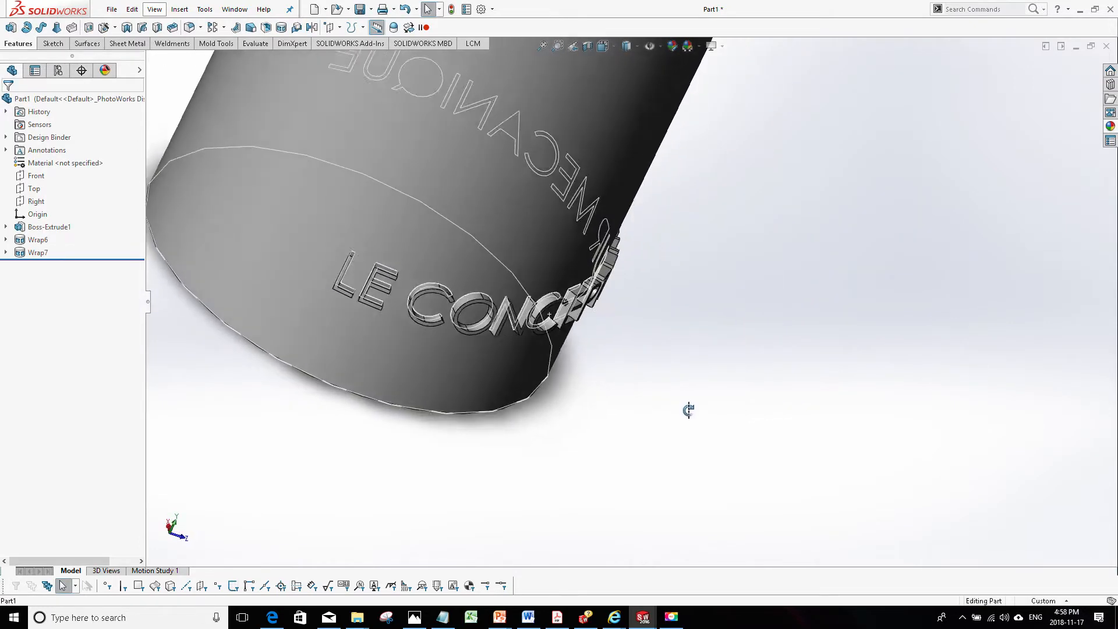
scroll(333, 249, "down", 7)
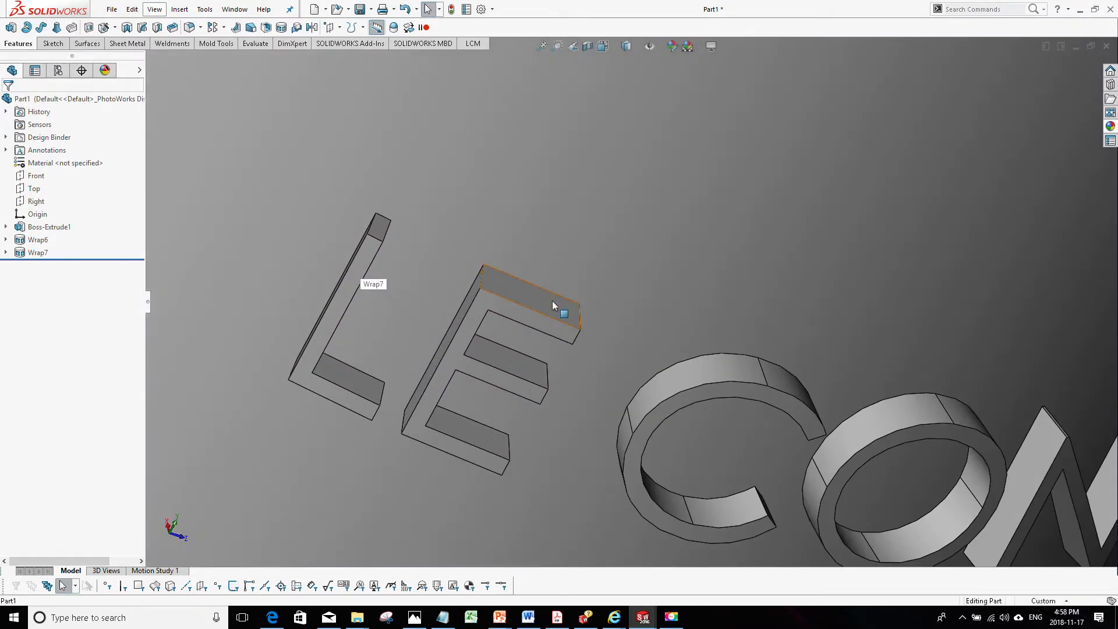
middle_click_drag(548, 300, 558, 361)
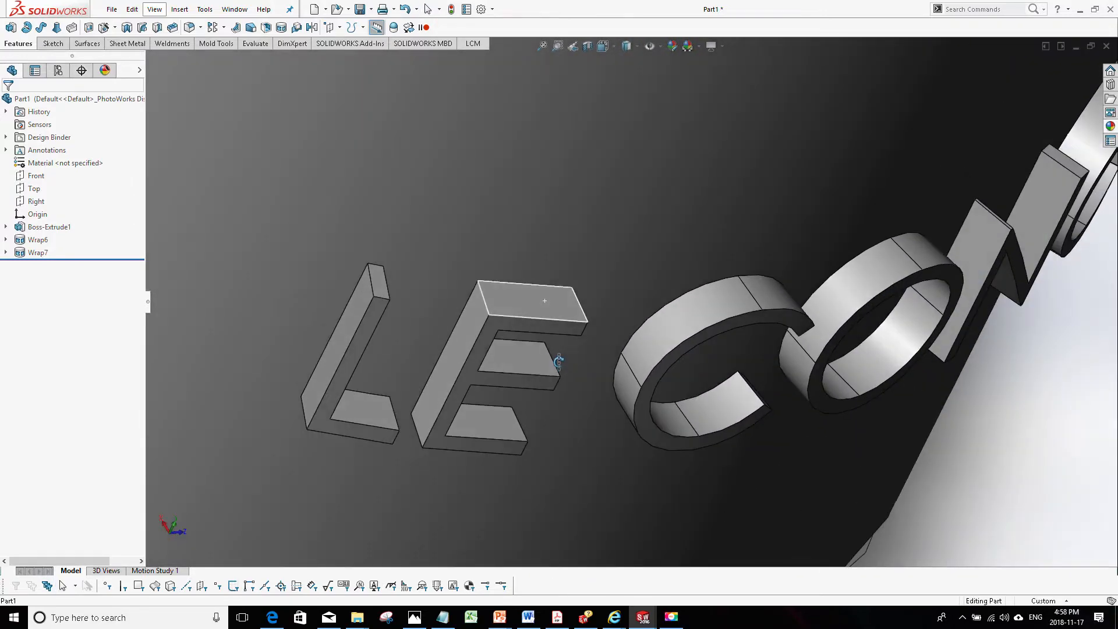
scroll(647, 321, "up", 12)
middle_click_drag(649, 265, 687, 221)
scroll(627, 205, "down", 5)
scroll(623, 209, "up", 4)
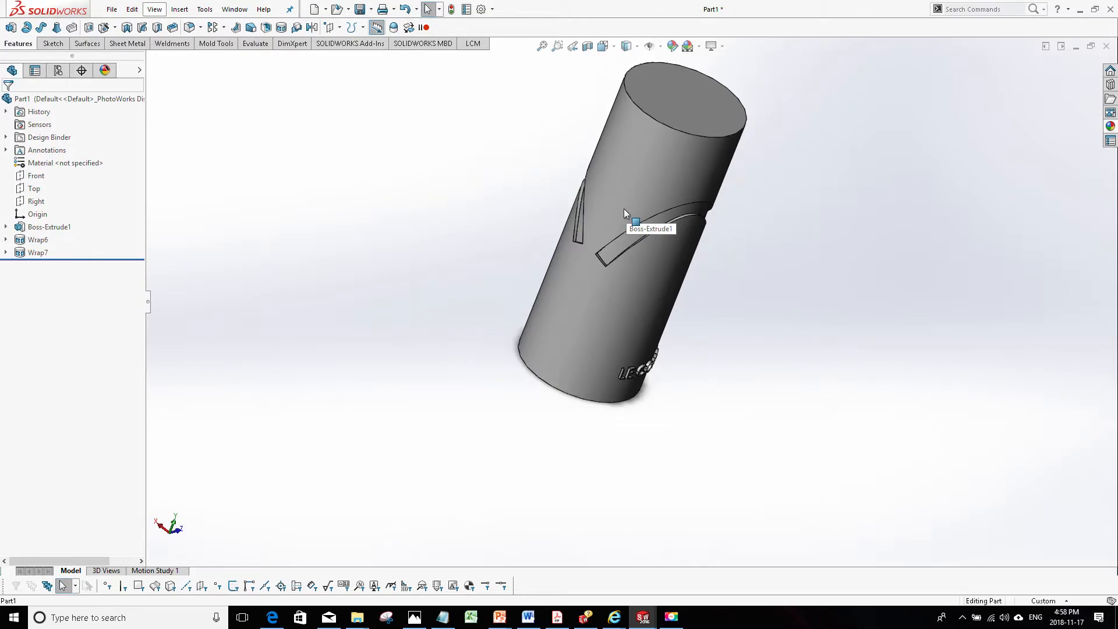
scroll(632, 242, "down", 4)
middle_click_drag(636, 262, 624, 295)
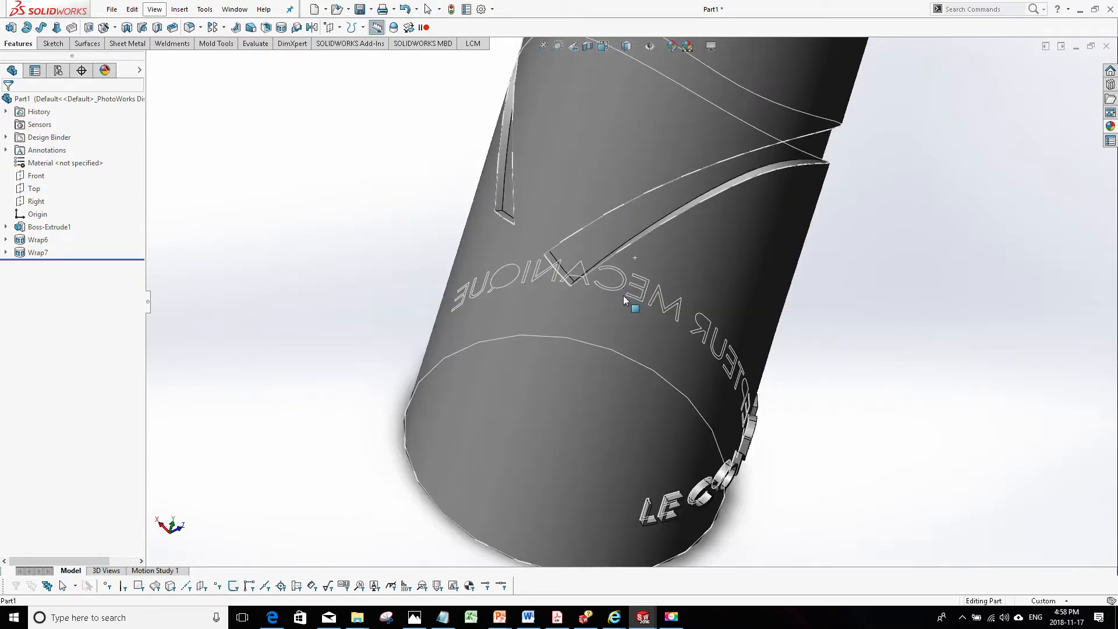
scroll(624, 296, "up", 6)
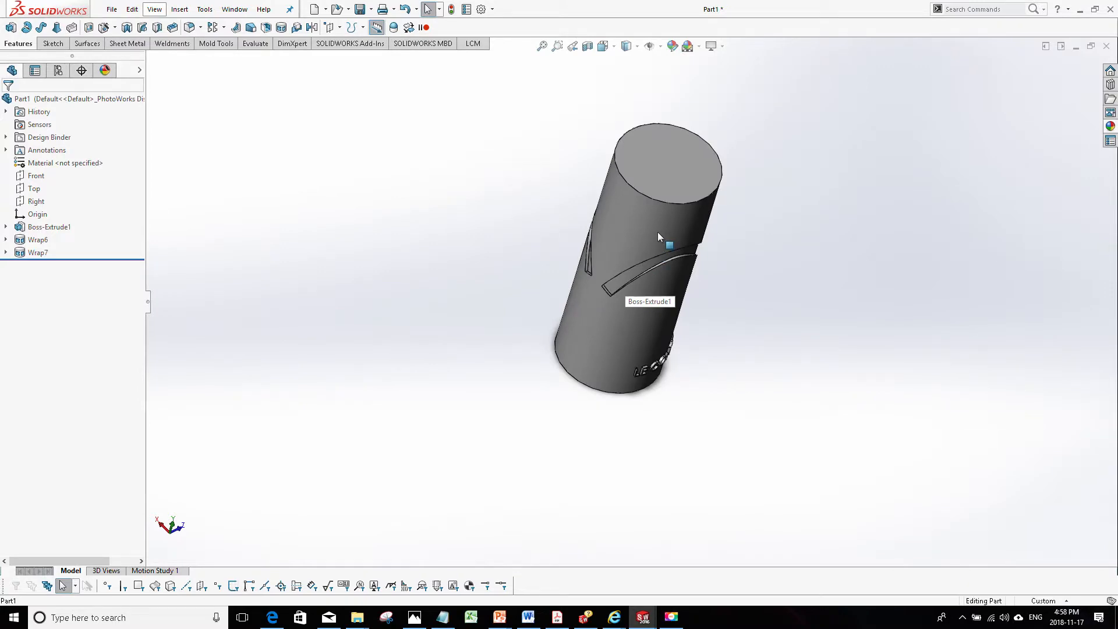
Step: Switch to the sheet-metal document Part2 and select the curved outer face of its bent flange
key("ctrl+Tab")
left_click(607, 330)
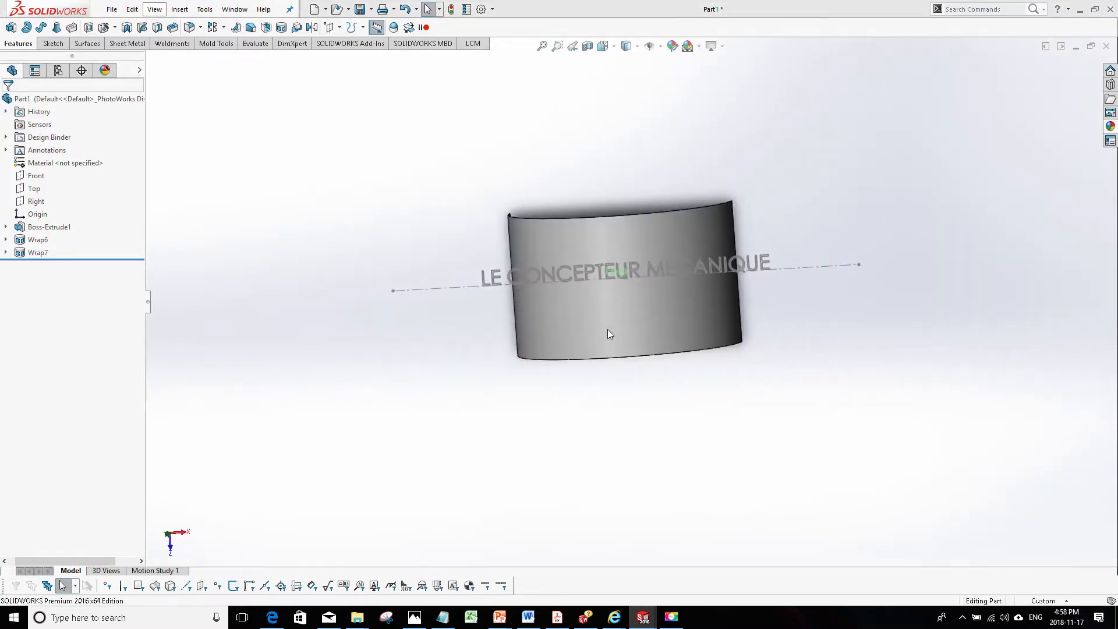
key("ctrl+Tab")
middle_click_drag(629, 369, 628, 310)
left_click(659, 317)
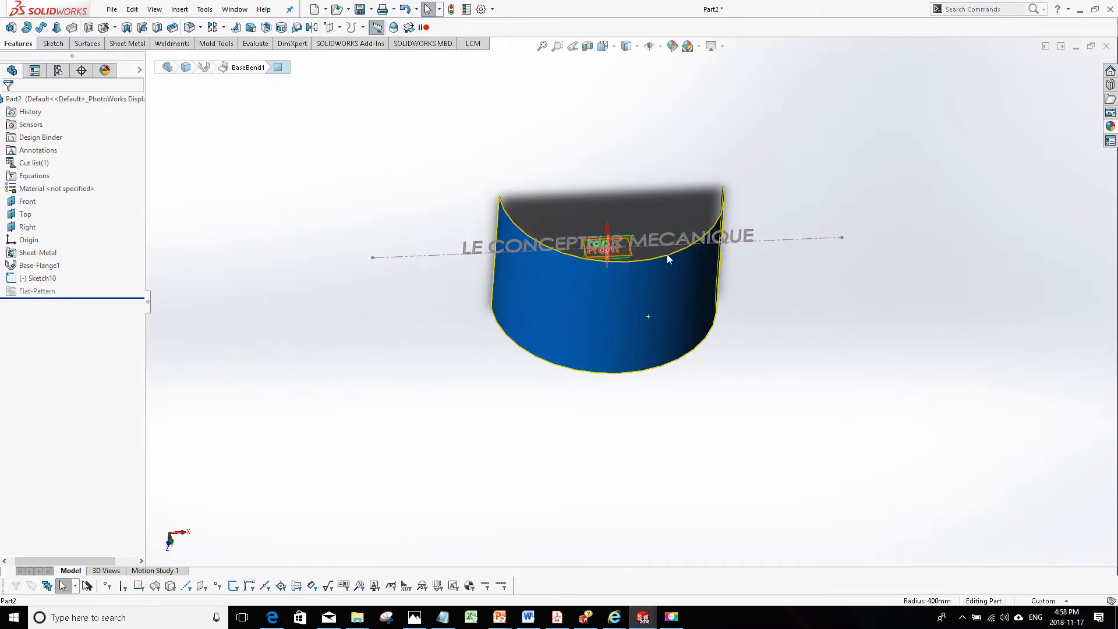
Step: Wrap the Sketch10 text onto the bent flange's curved outer face as an Emboss with a thickness of 10 mm
mouse_move(651, 303)
middle_mouse_down()
mouse_move(666, 370)
mouse_move(657, 310)
middle_mouse_up()
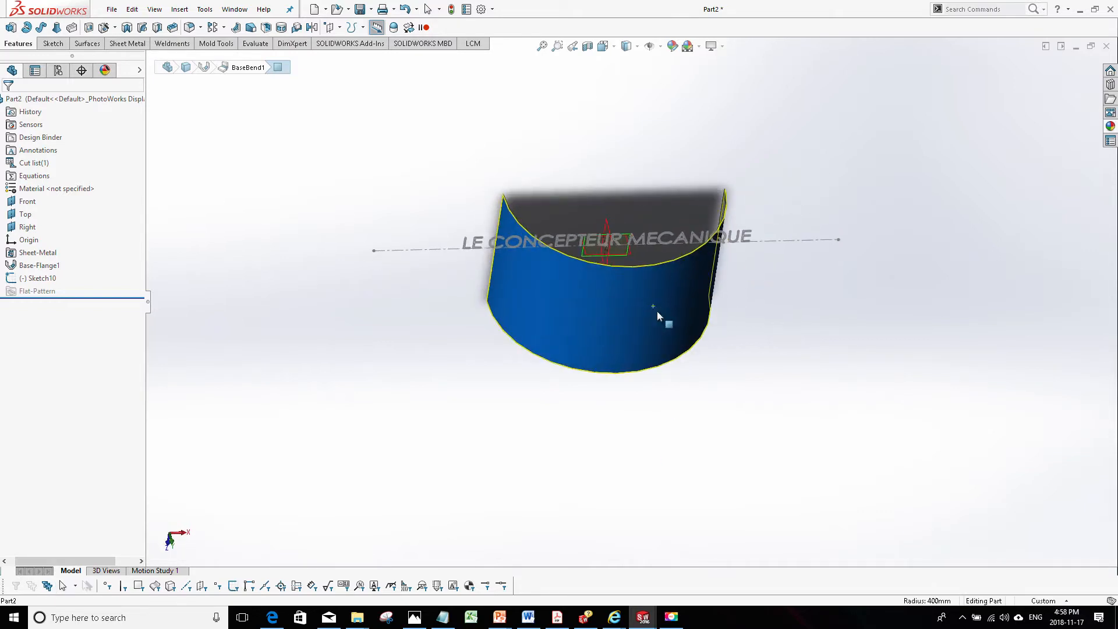
left_click(41, 278)
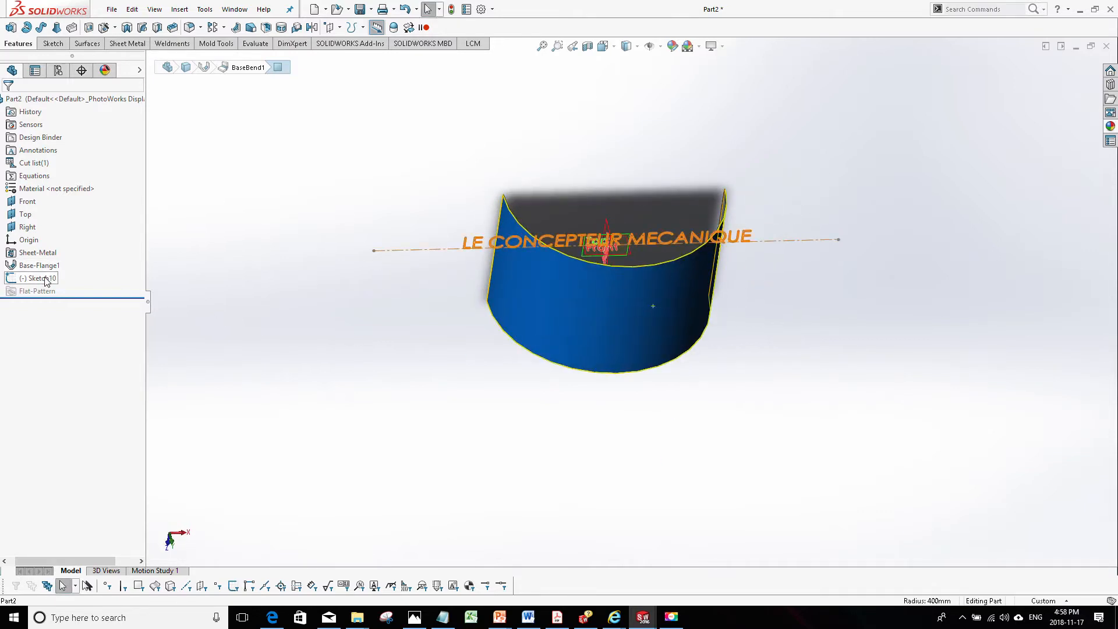
left_click(281, 28)
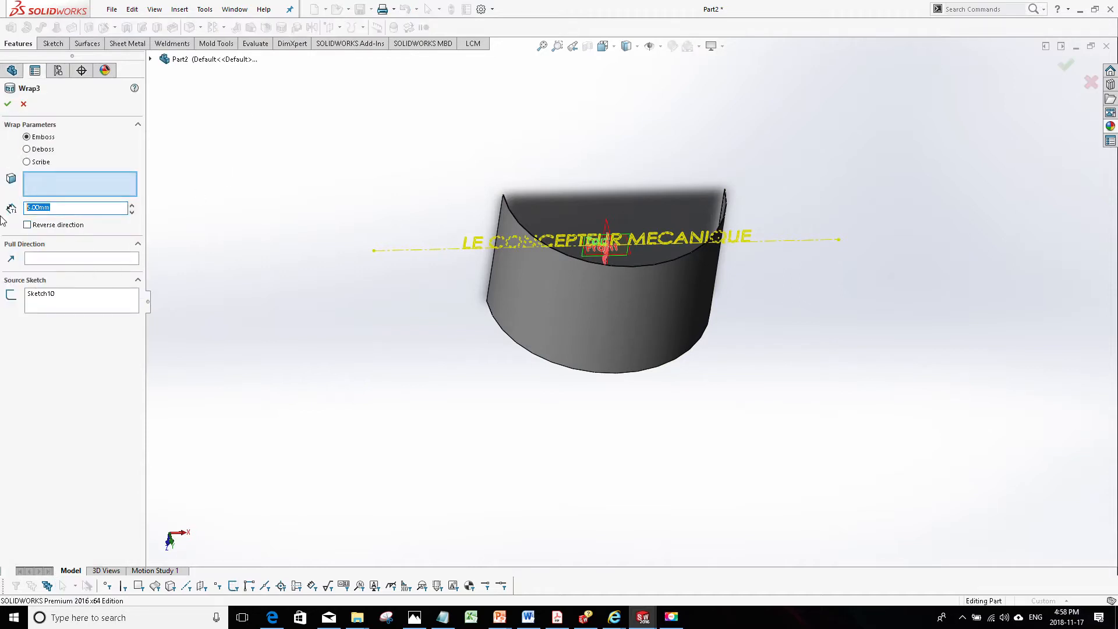
type("10")
left_click(594, 298)
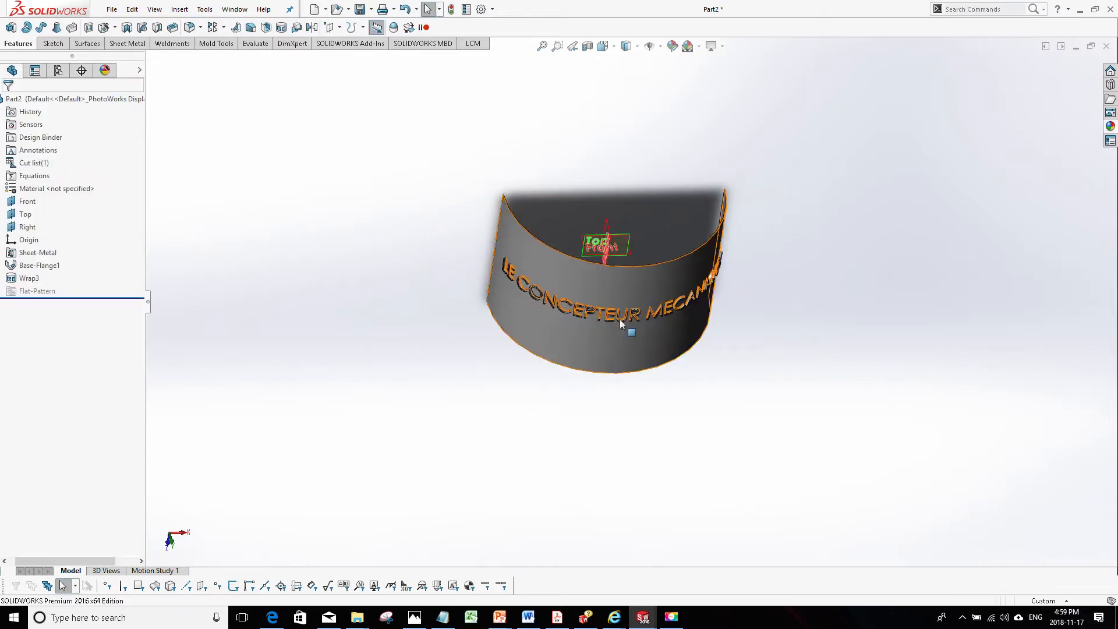
scroll(620, 319, "down", 10)
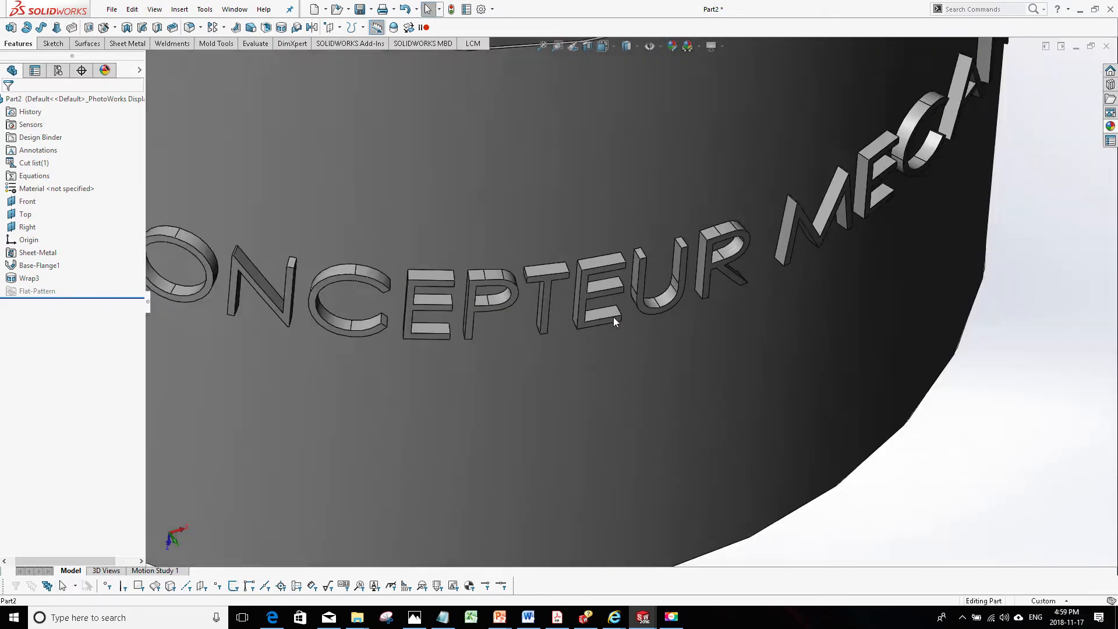
scroll(613, 317, "up", 10)
Step: Edit the Wrap3 feature on the curved flange and change its wrap type to Scribe
right_click(11, 278)
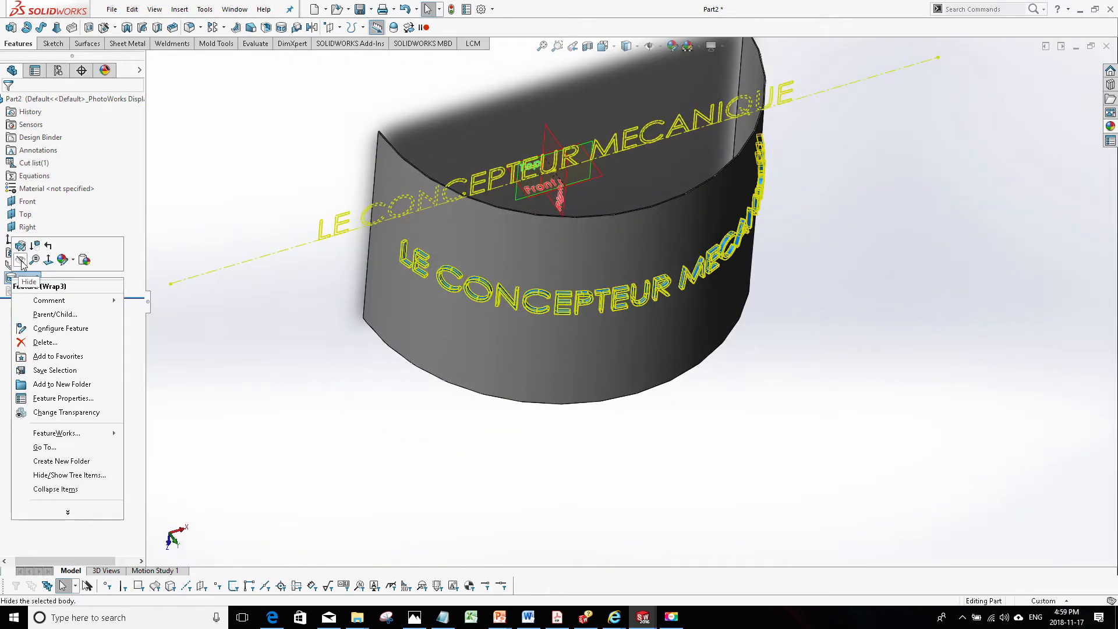
left_click(21, 245)
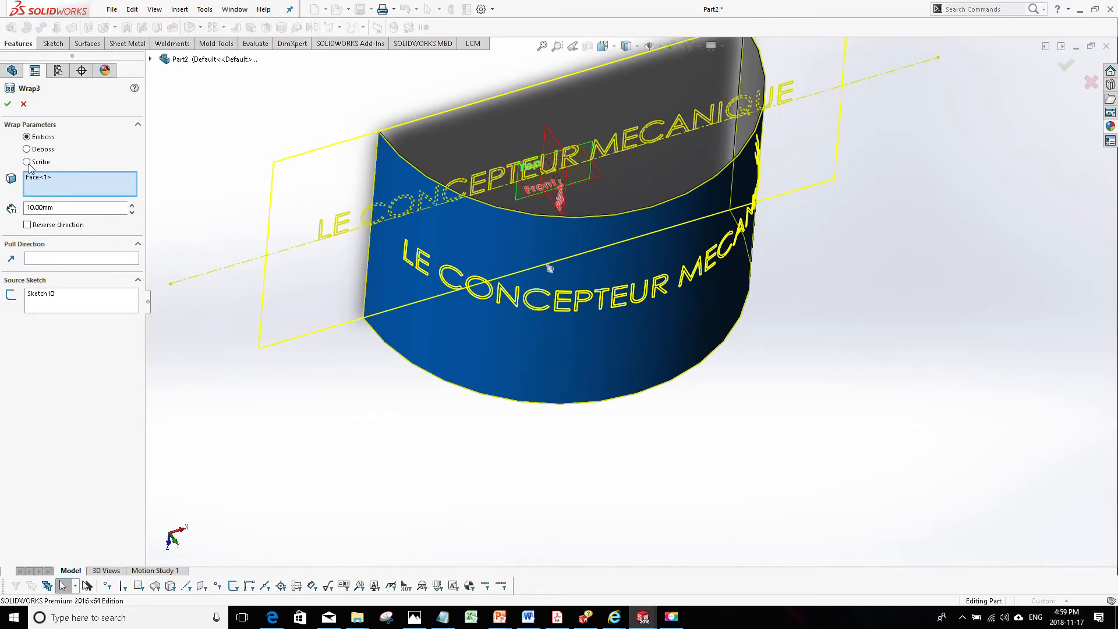
left_click(26, 161)
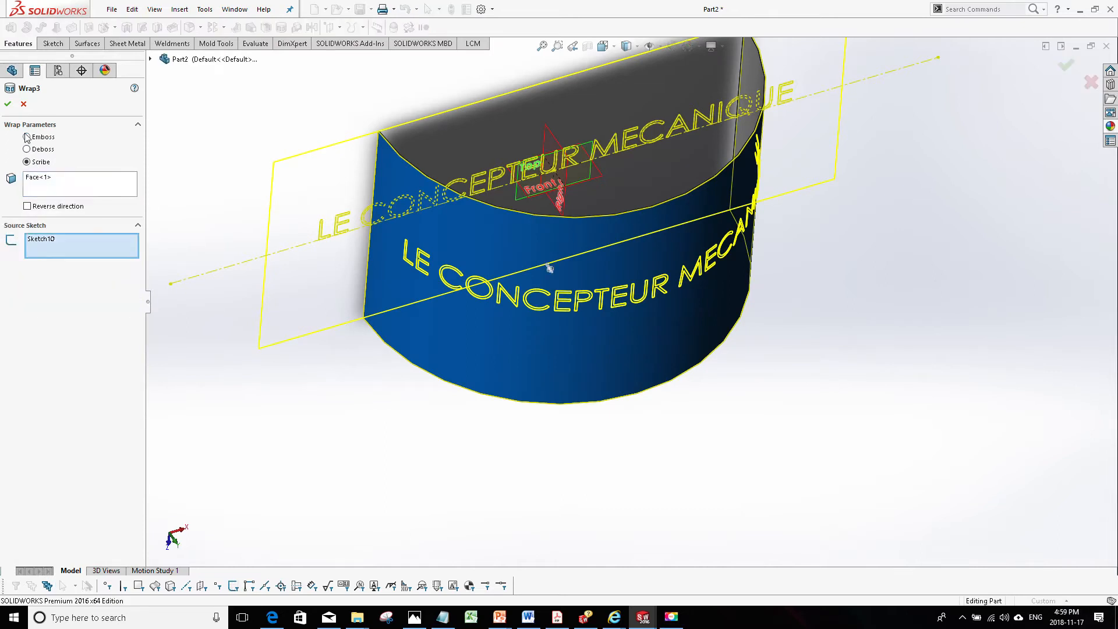
left_click(8, 105)
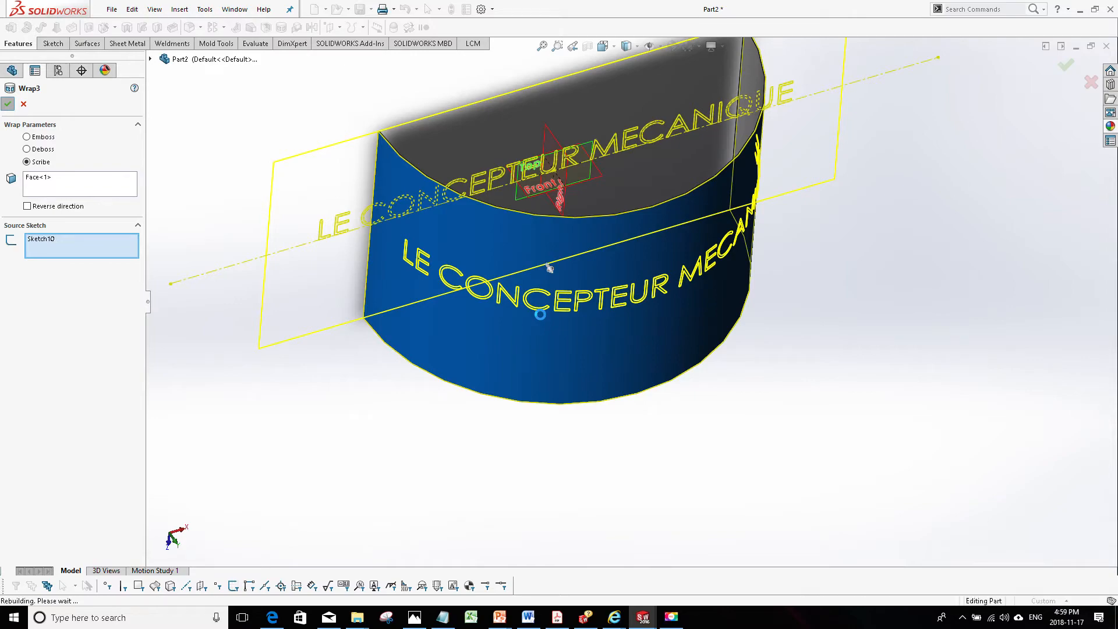
Step: Examine the scribed letter outlines on the curved flange up close and from several angles, including an edge of the letter N
scroll(567, 308, "down", 5)
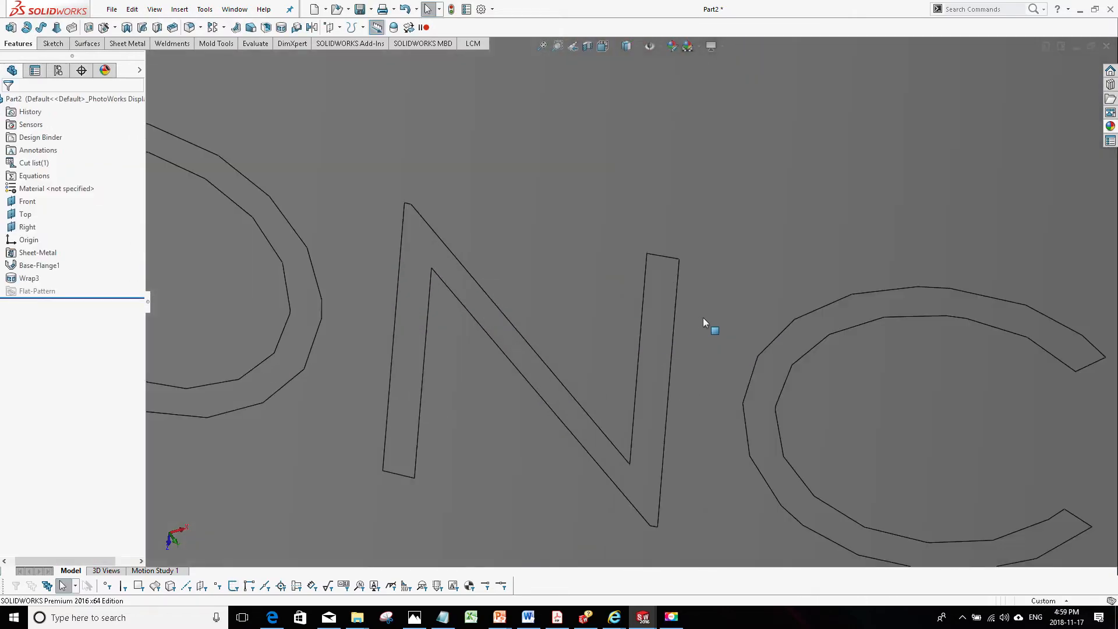
middle_click_drag(704, 317, 738, 306)
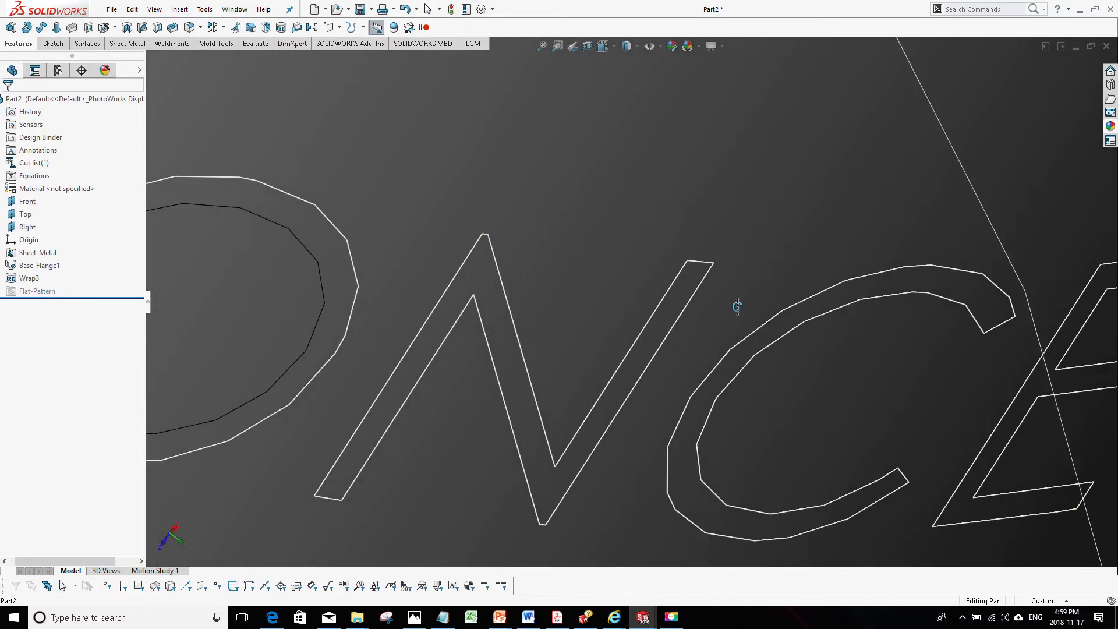
left_click(699, 285)
scroll(704, 267, "down", 5)
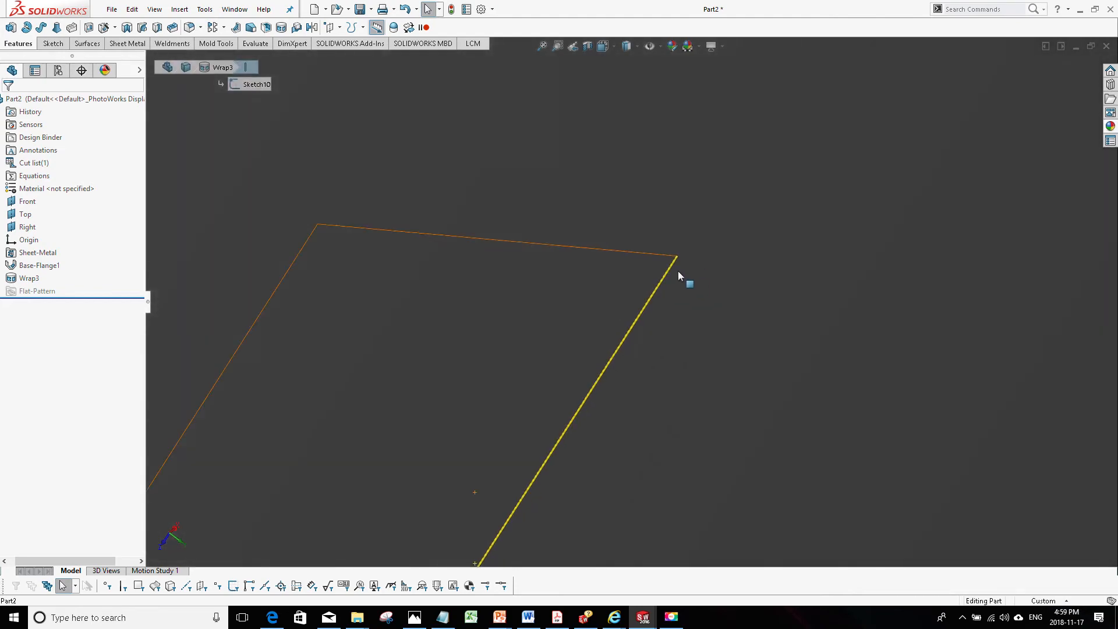
mouse_move(678, 279)
middle_mouse_down()
mouse_move(599, 237)
mouse_move(572, 267)
mouse_move(638, 257)
middle_mouse_up()
scroll(715, 431, "up", 15)
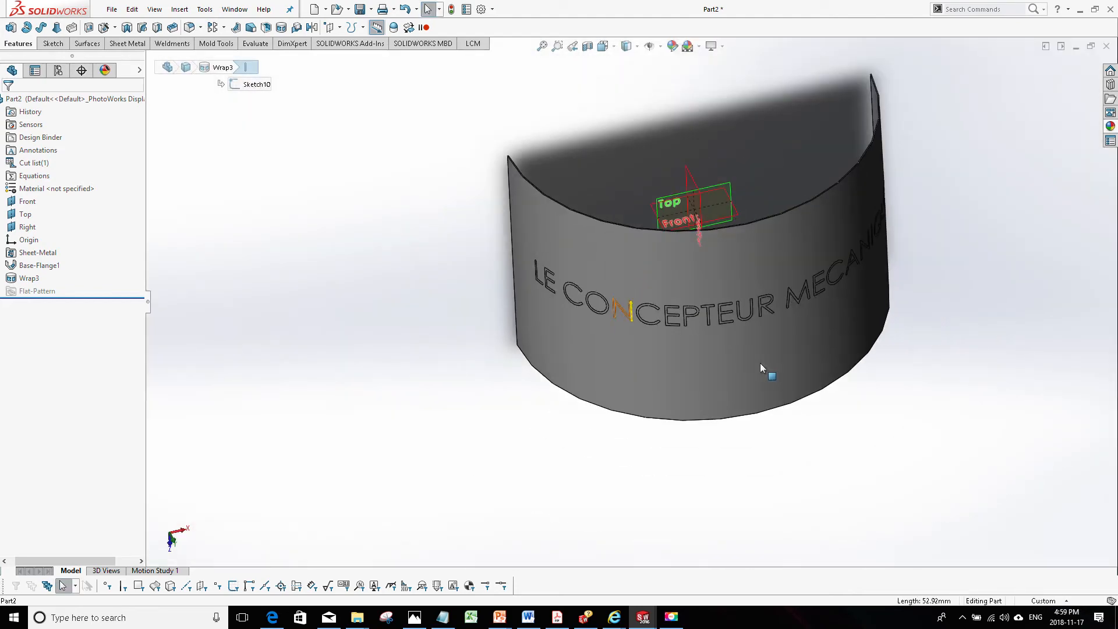
middle_click_drag(760, 363, 729, 319)
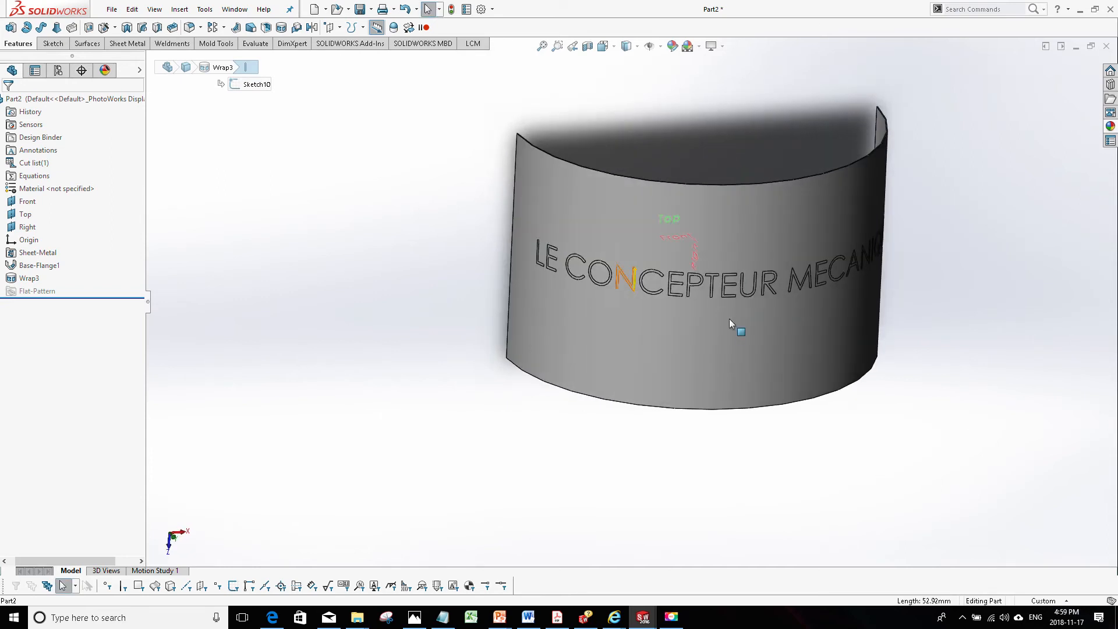
scroll(730, 319, "down", 8)
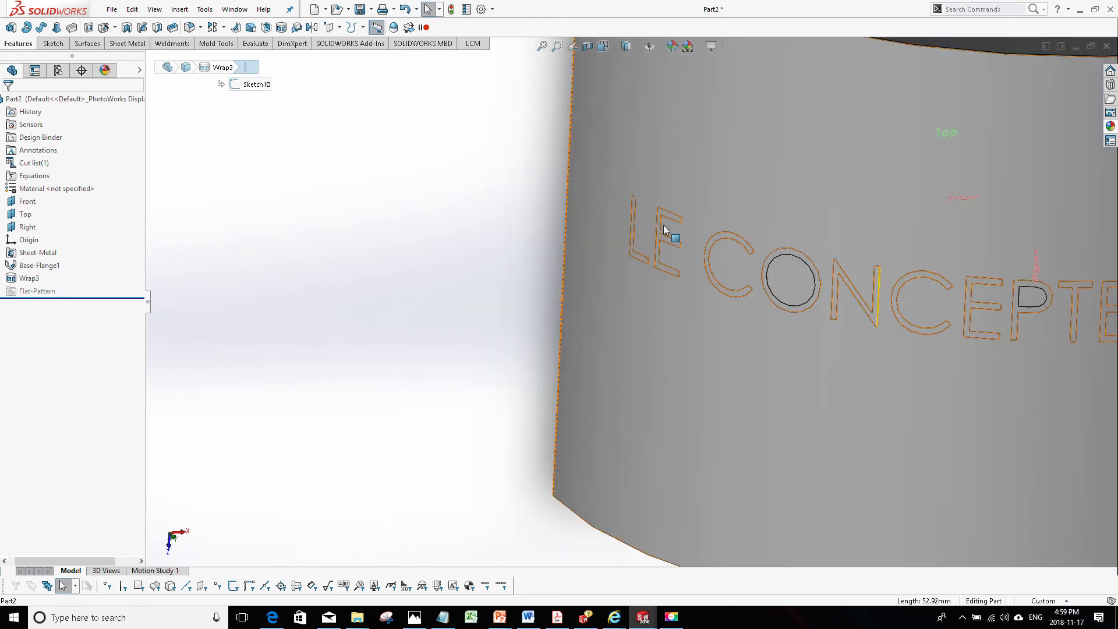
scroll(948, 319, "up", 10)
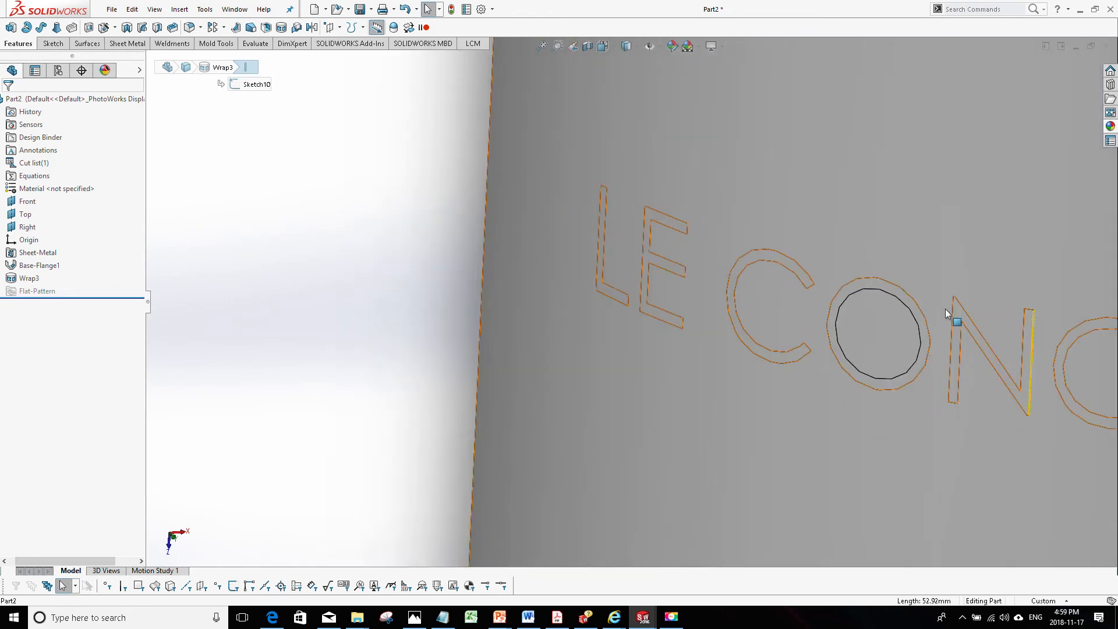
scroll(744, 307, "down", 5)
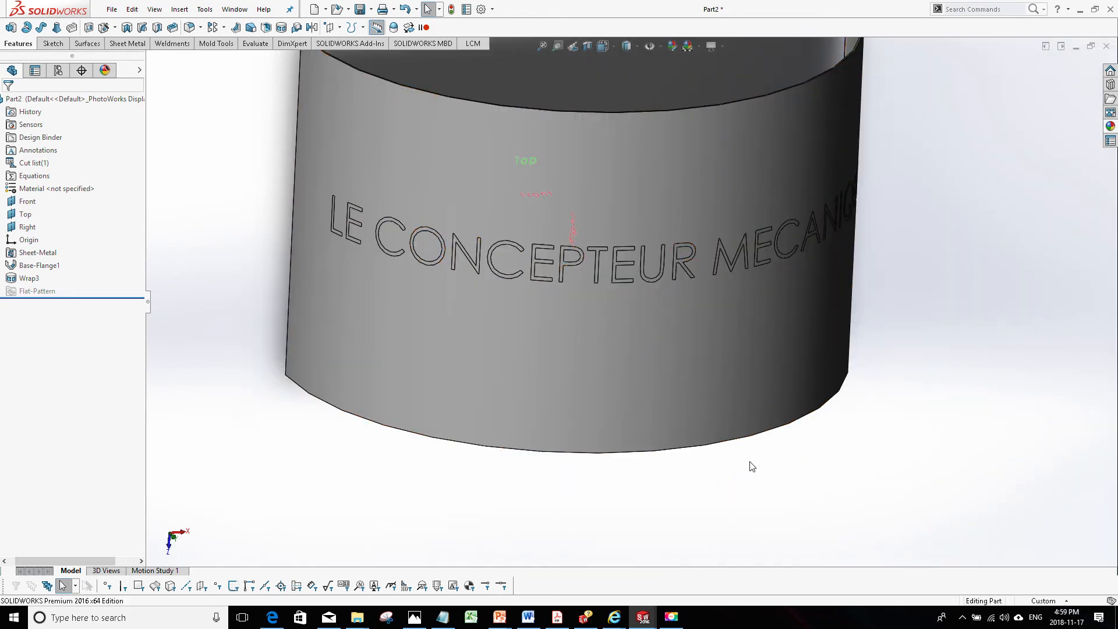
middle_click_drag(749, 464, 658, 442)
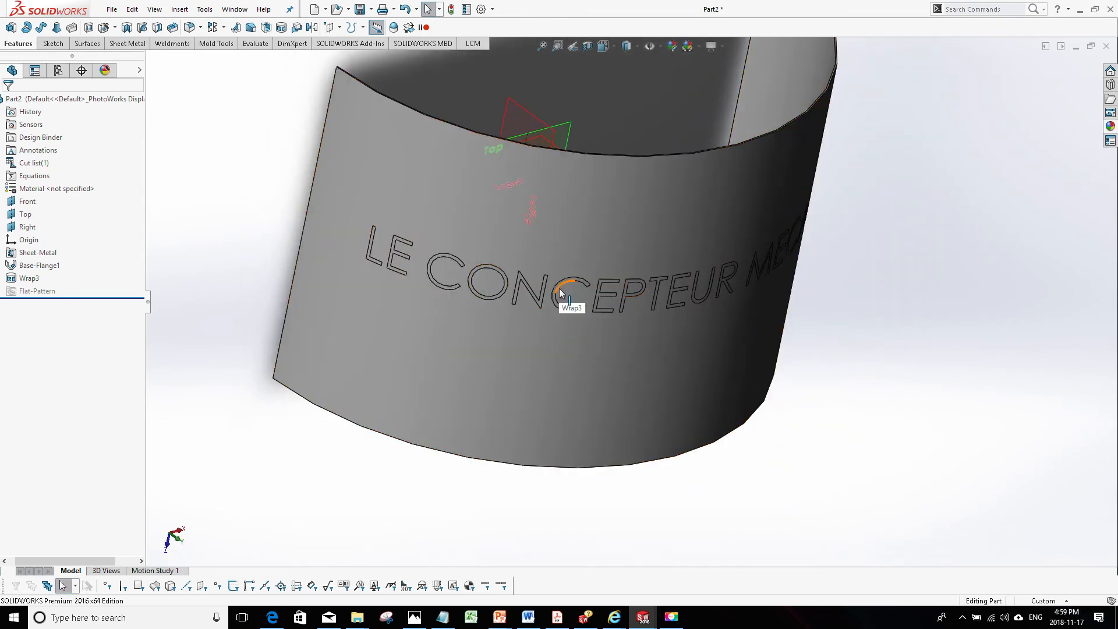
scroll(604, 305, "up", 4)
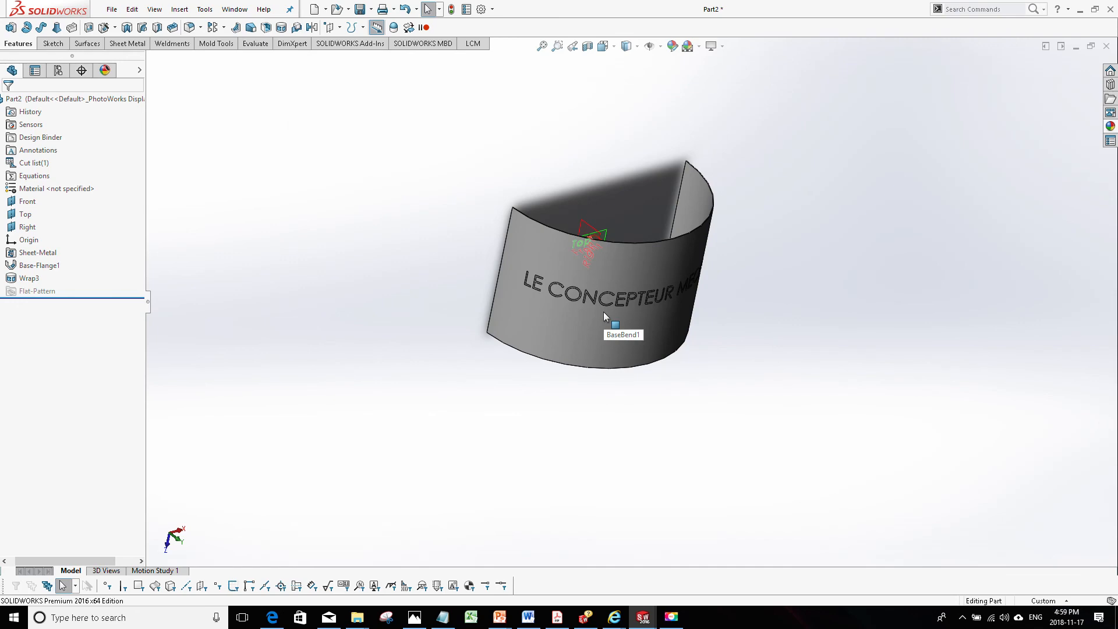